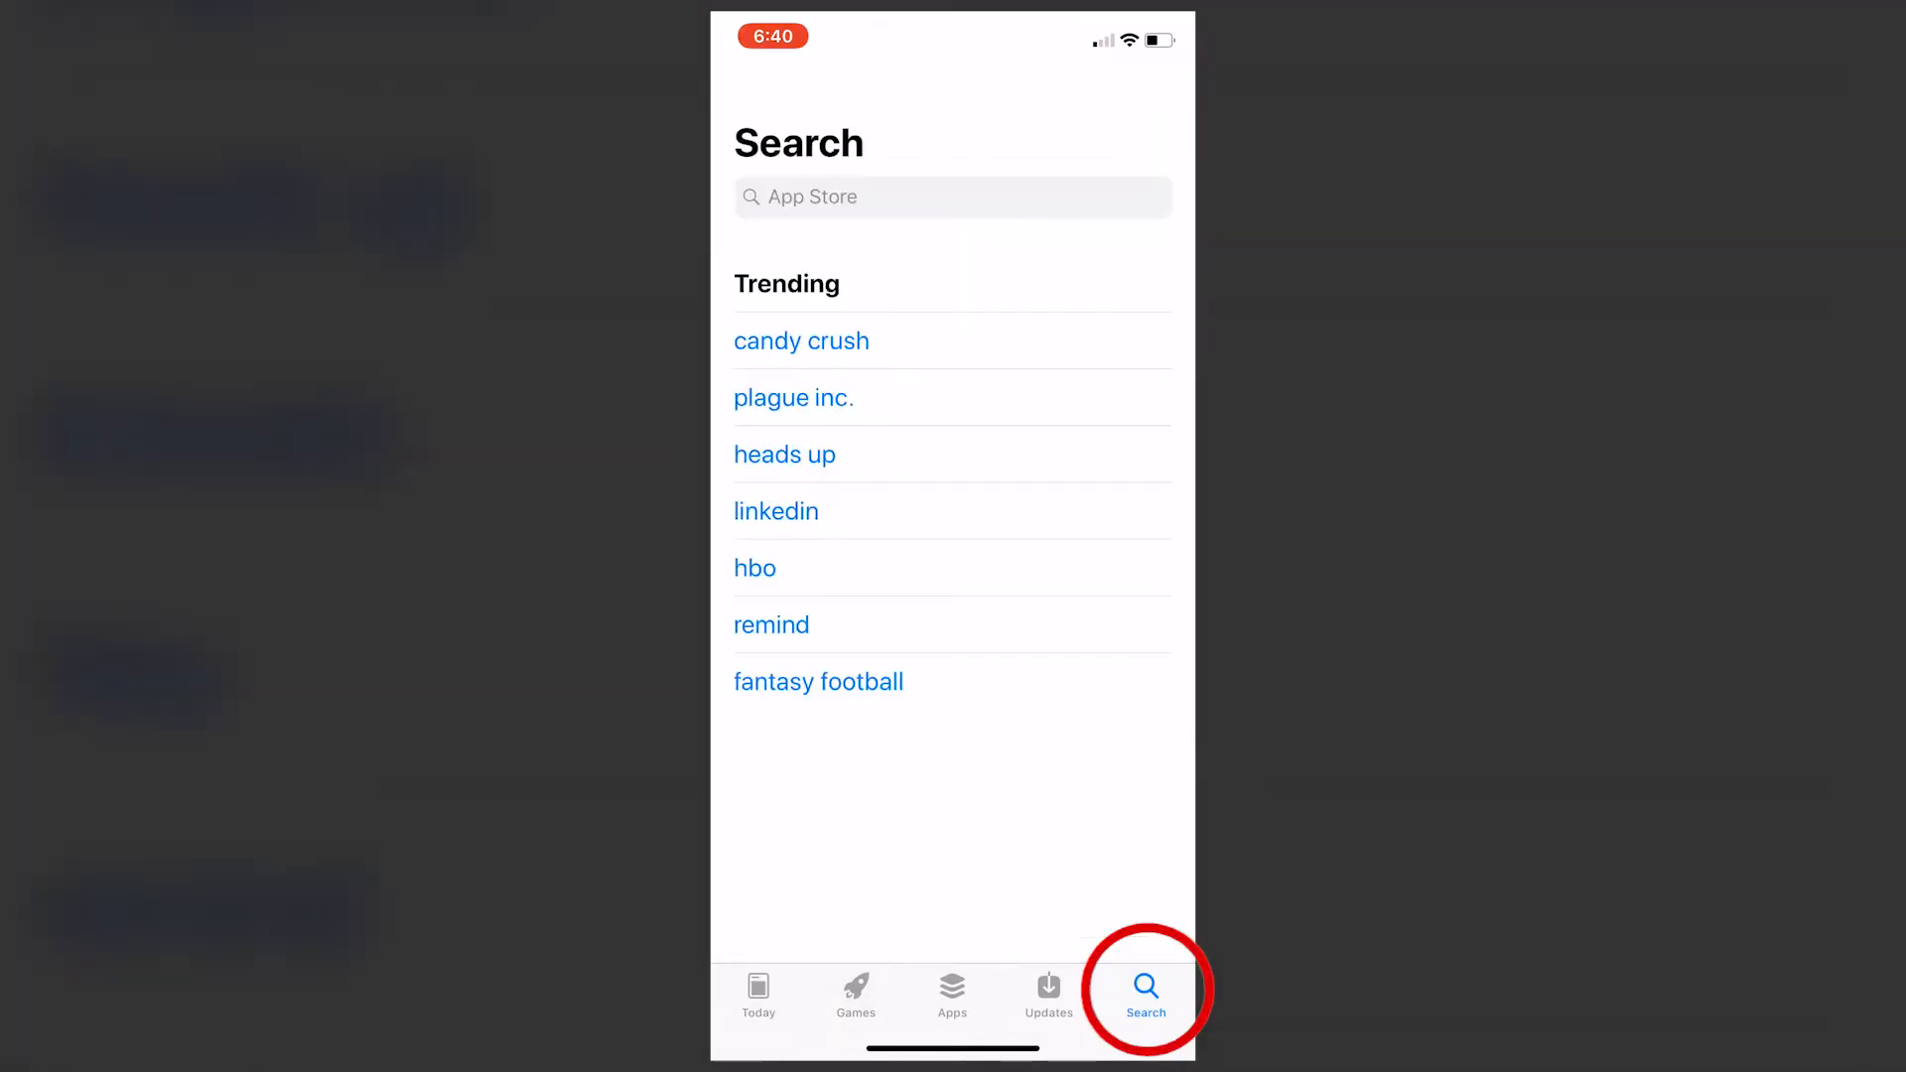
type("N")
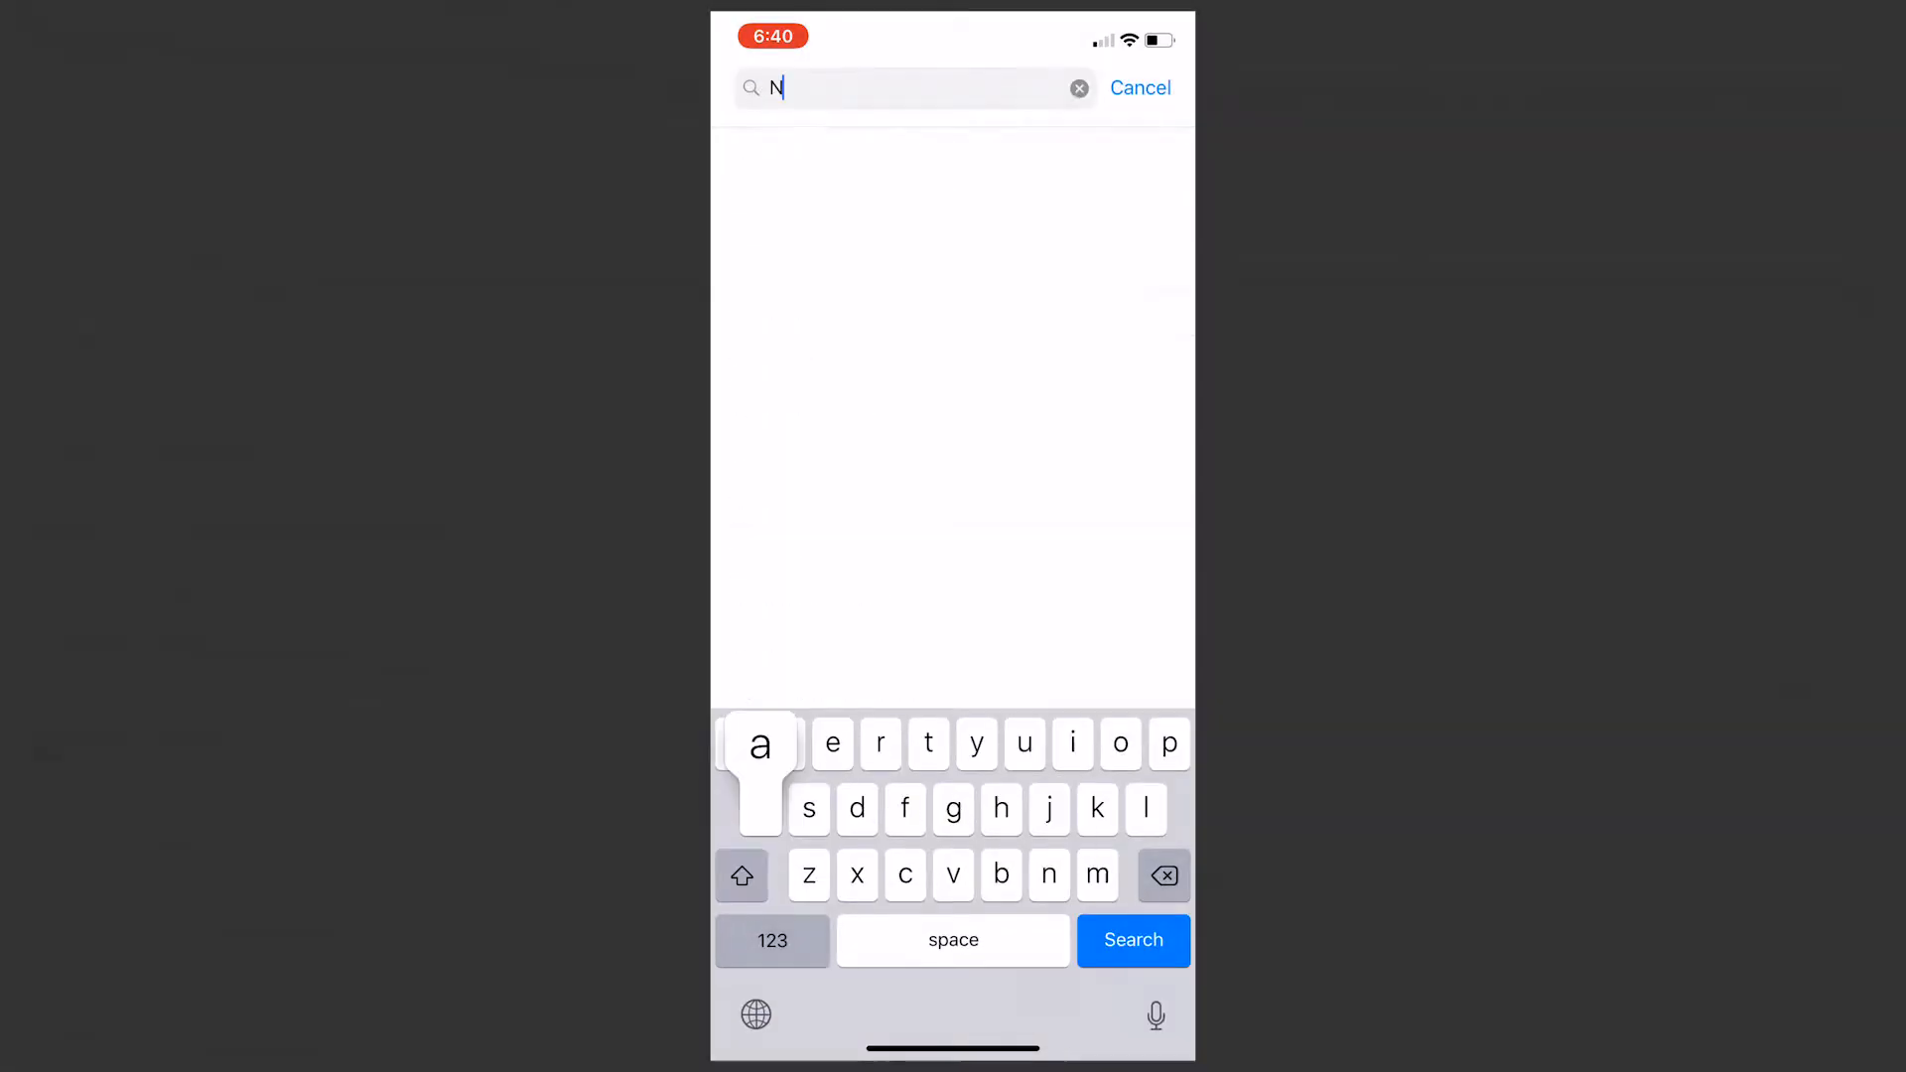
type("avigate")
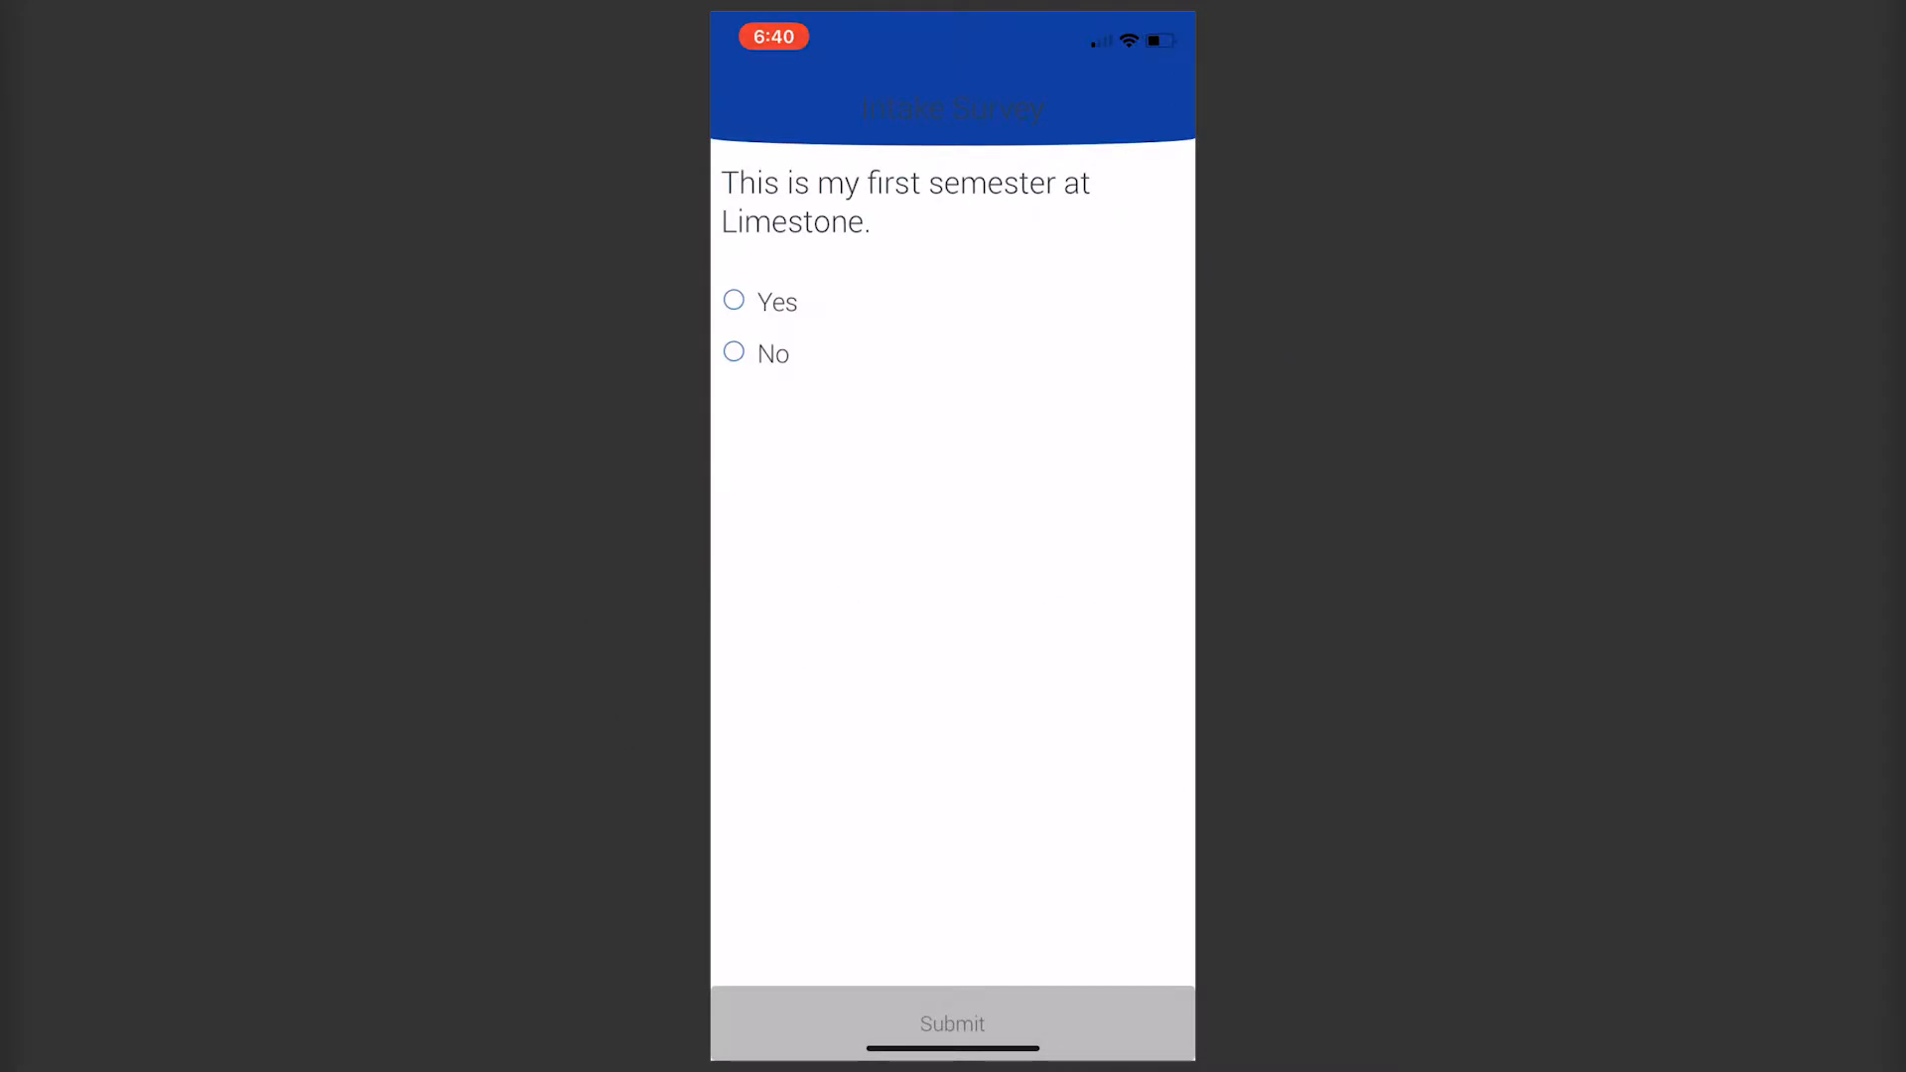
Answer Yes to first semester at Limestone and choose Day Student as the student type
left_click(733, 301)
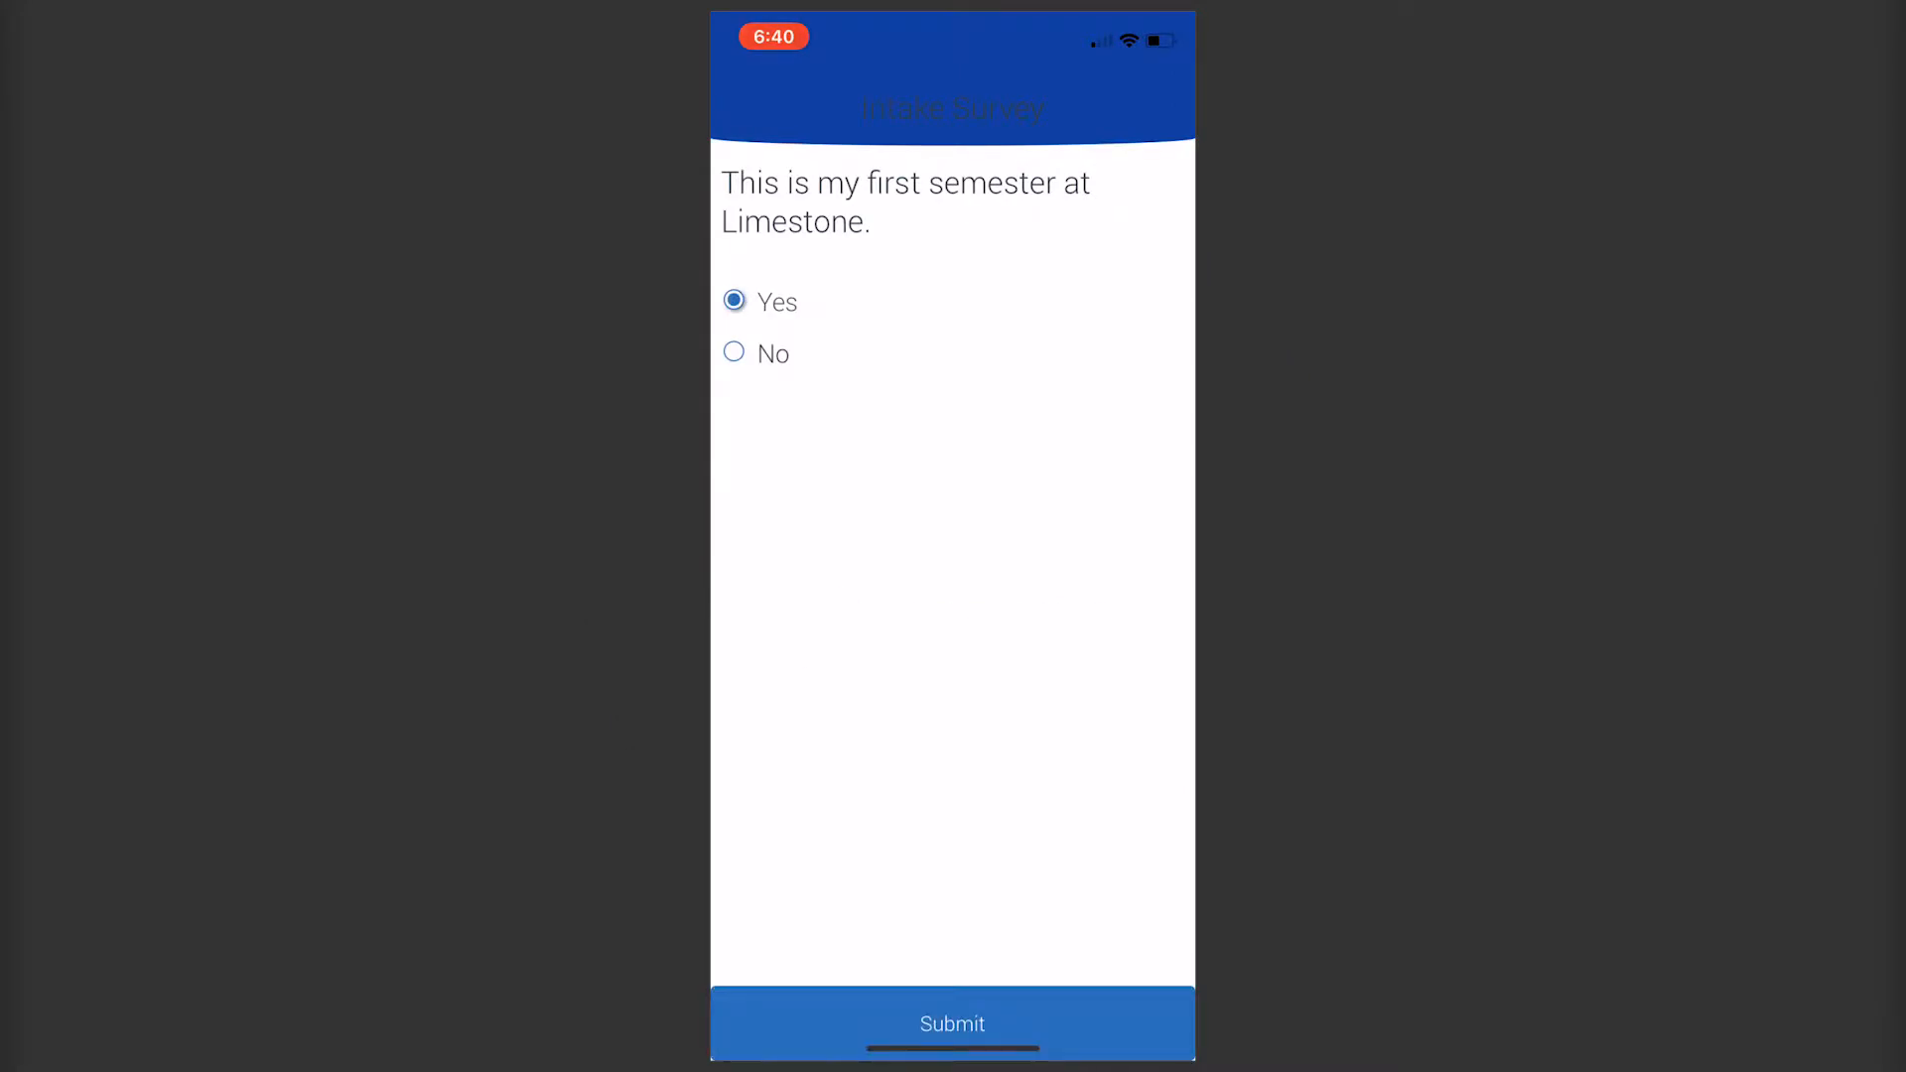
left_click(951, 1023)
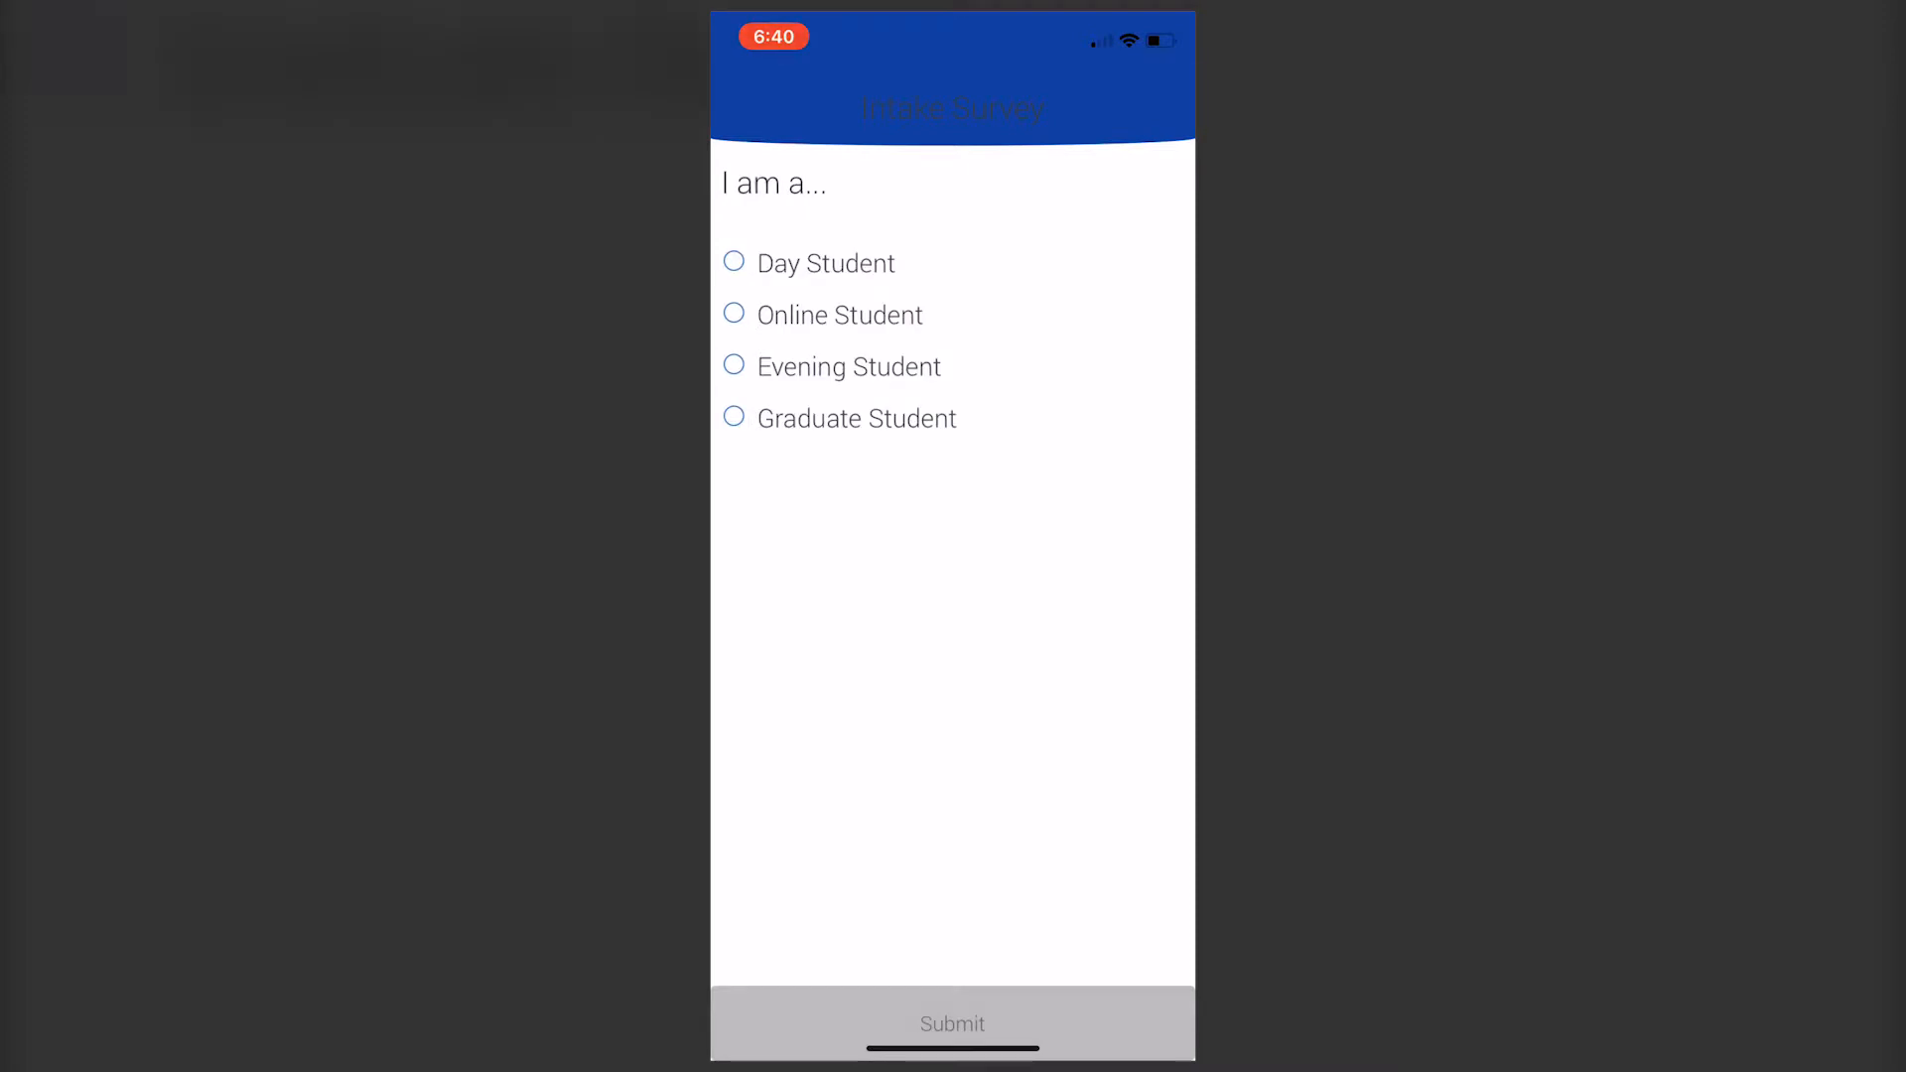
left_click(735, 262)
left_click(952, 1023)
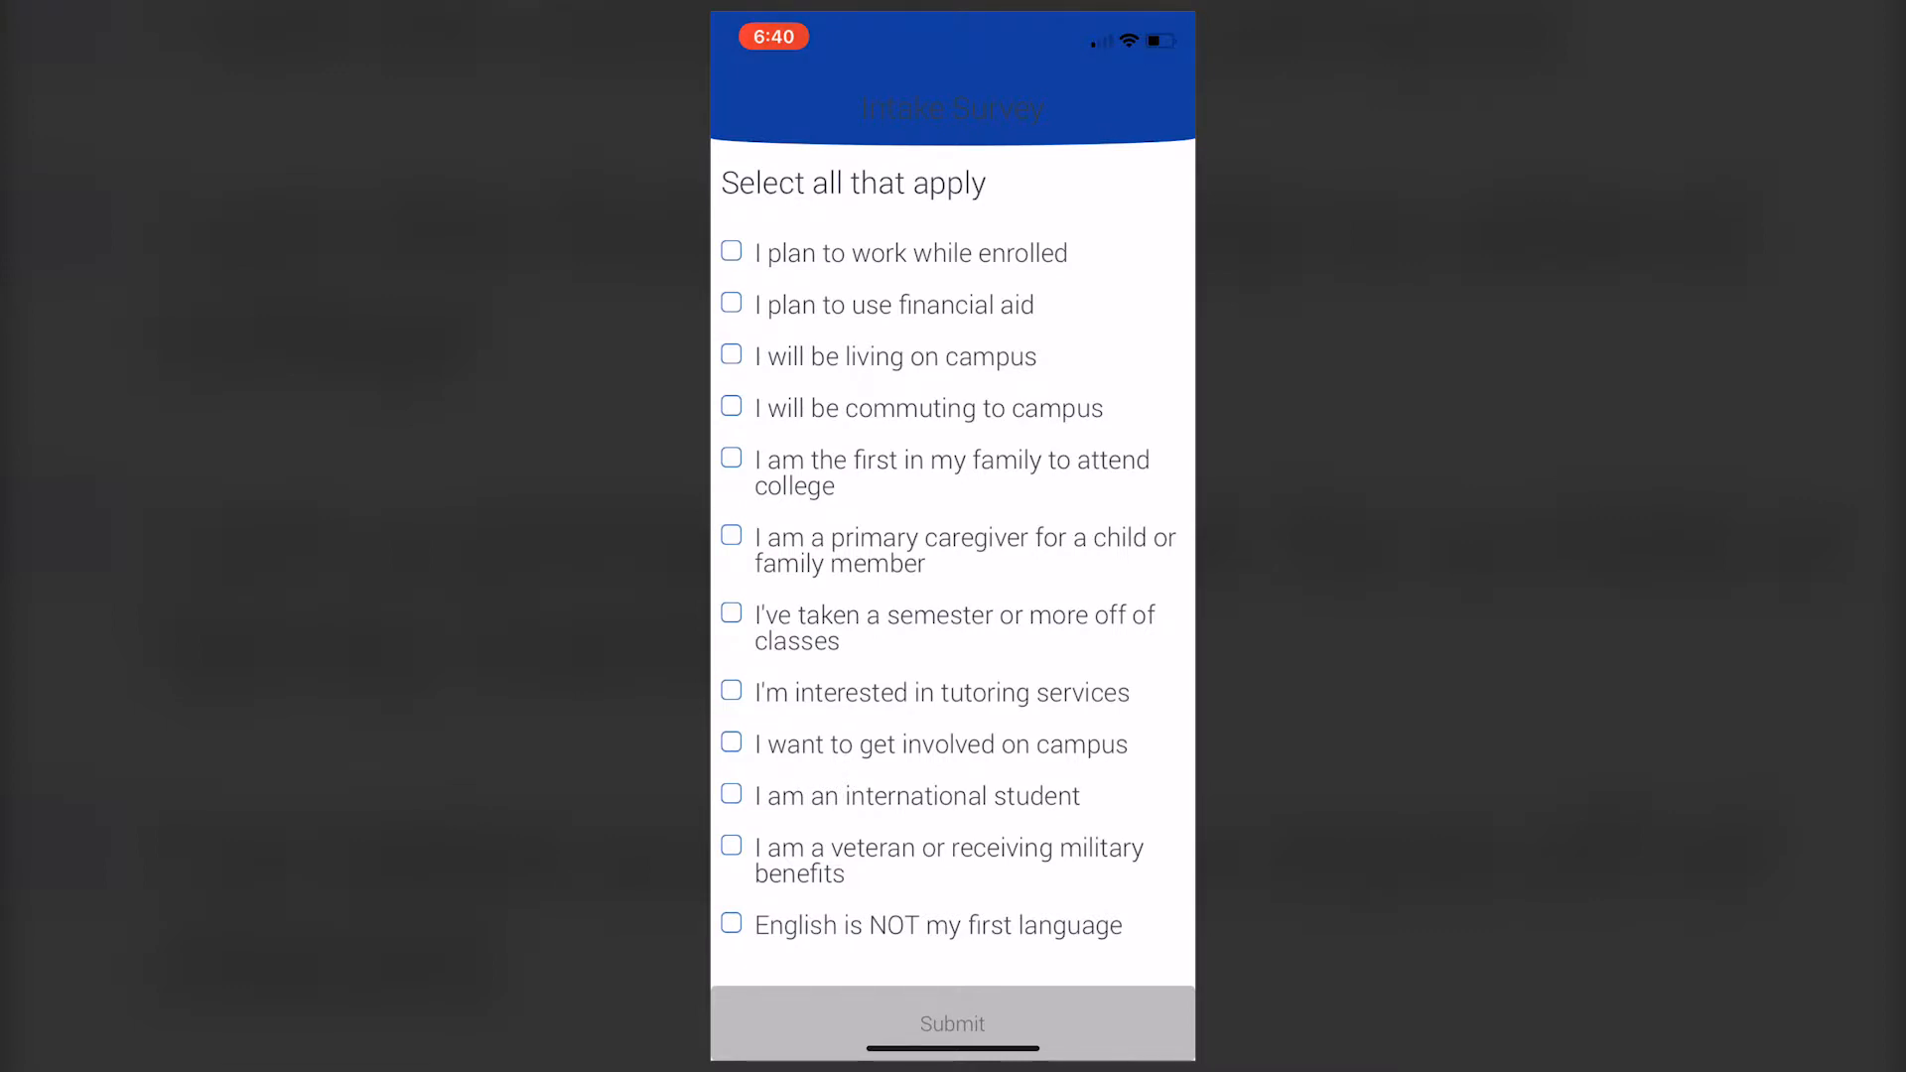
Tick financial aid, living on campus, first in family and get involved, then submit the survey
left_click(731, 305)
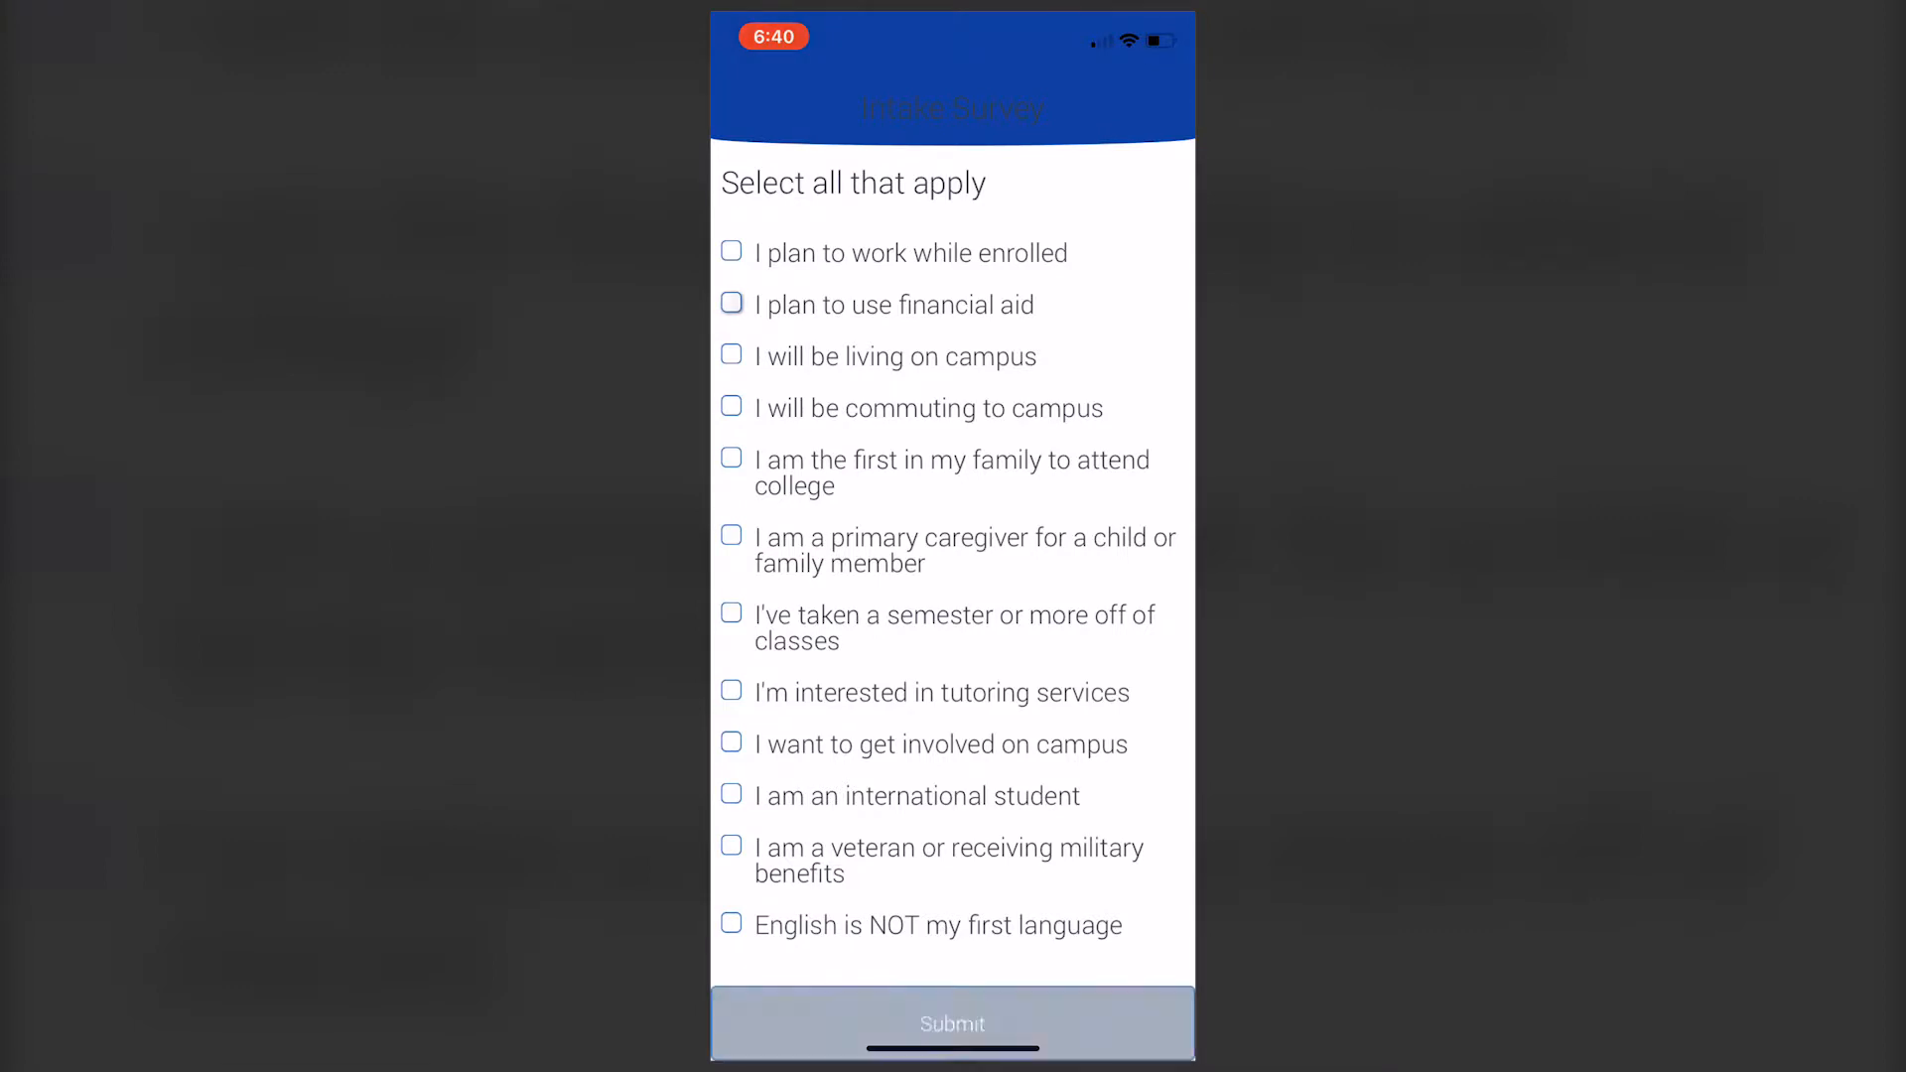
left_click(732, 355)
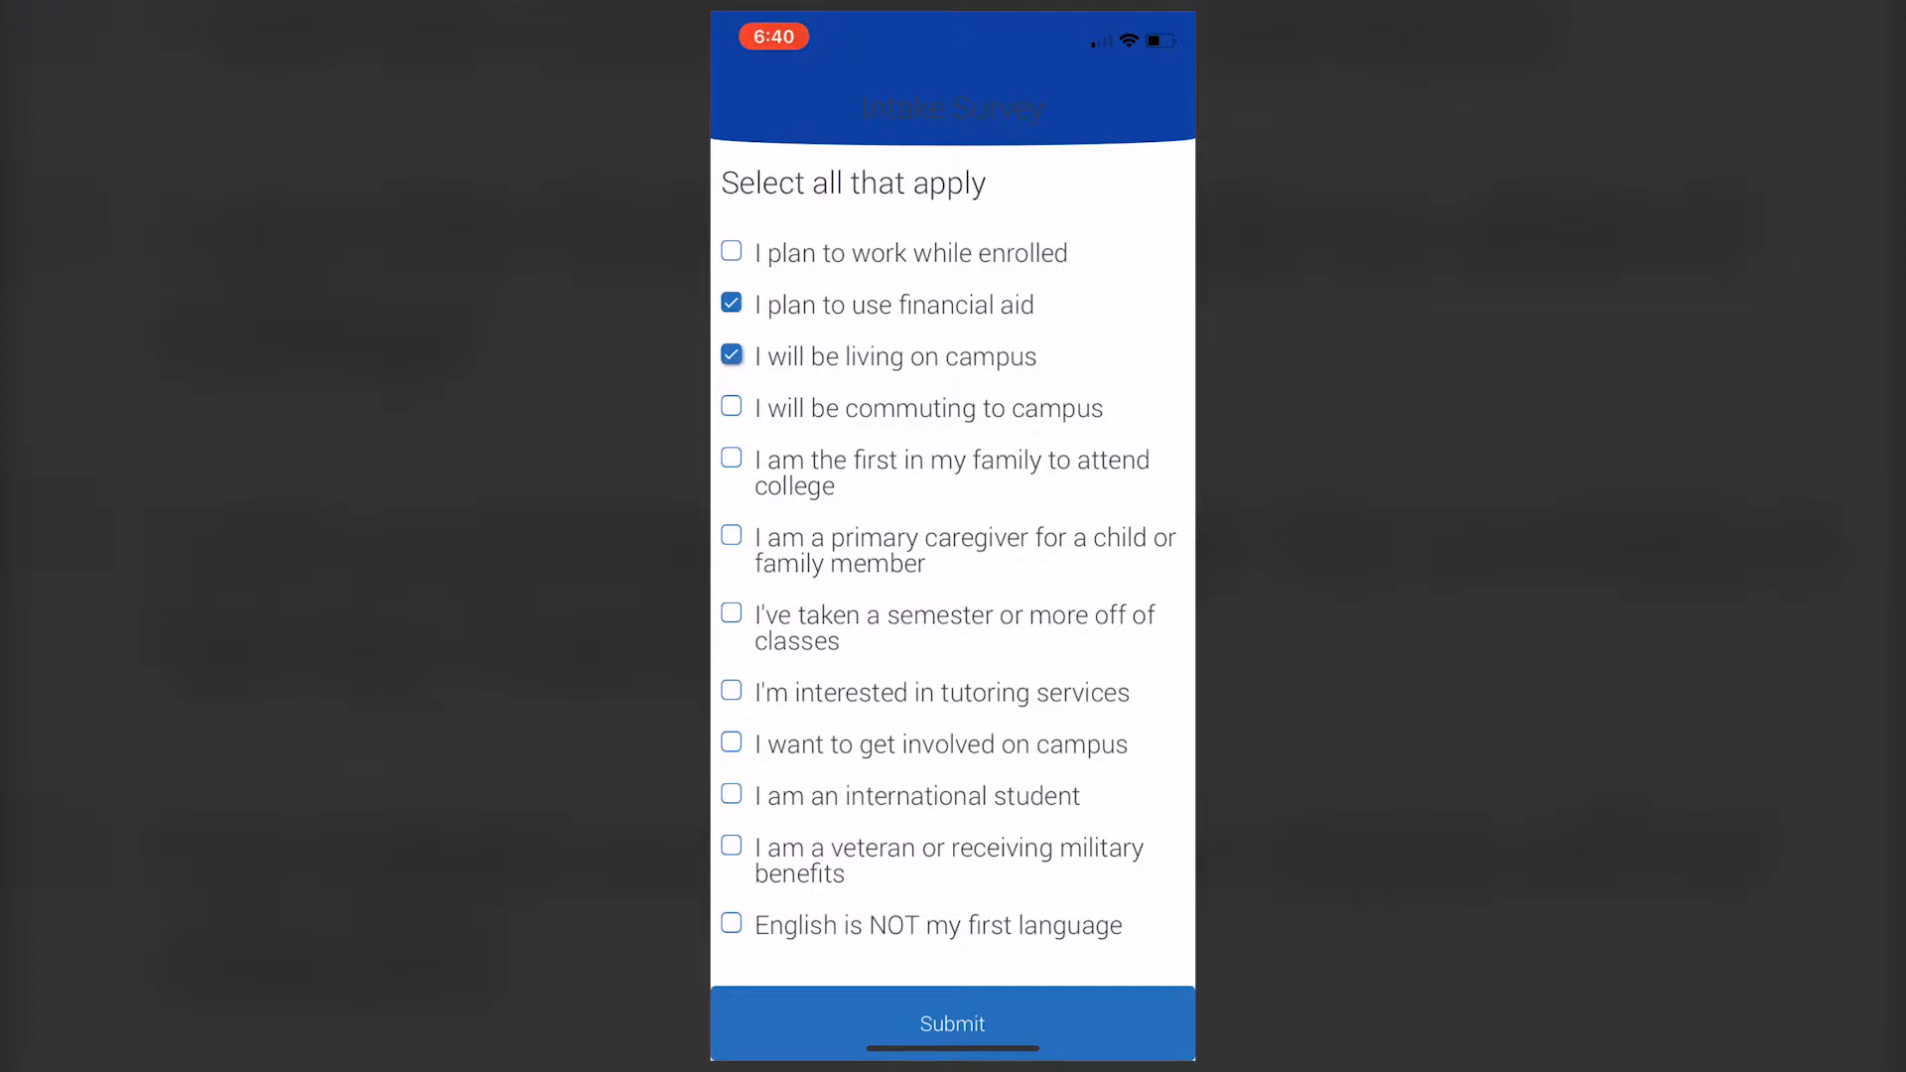
left_click(731, 459)
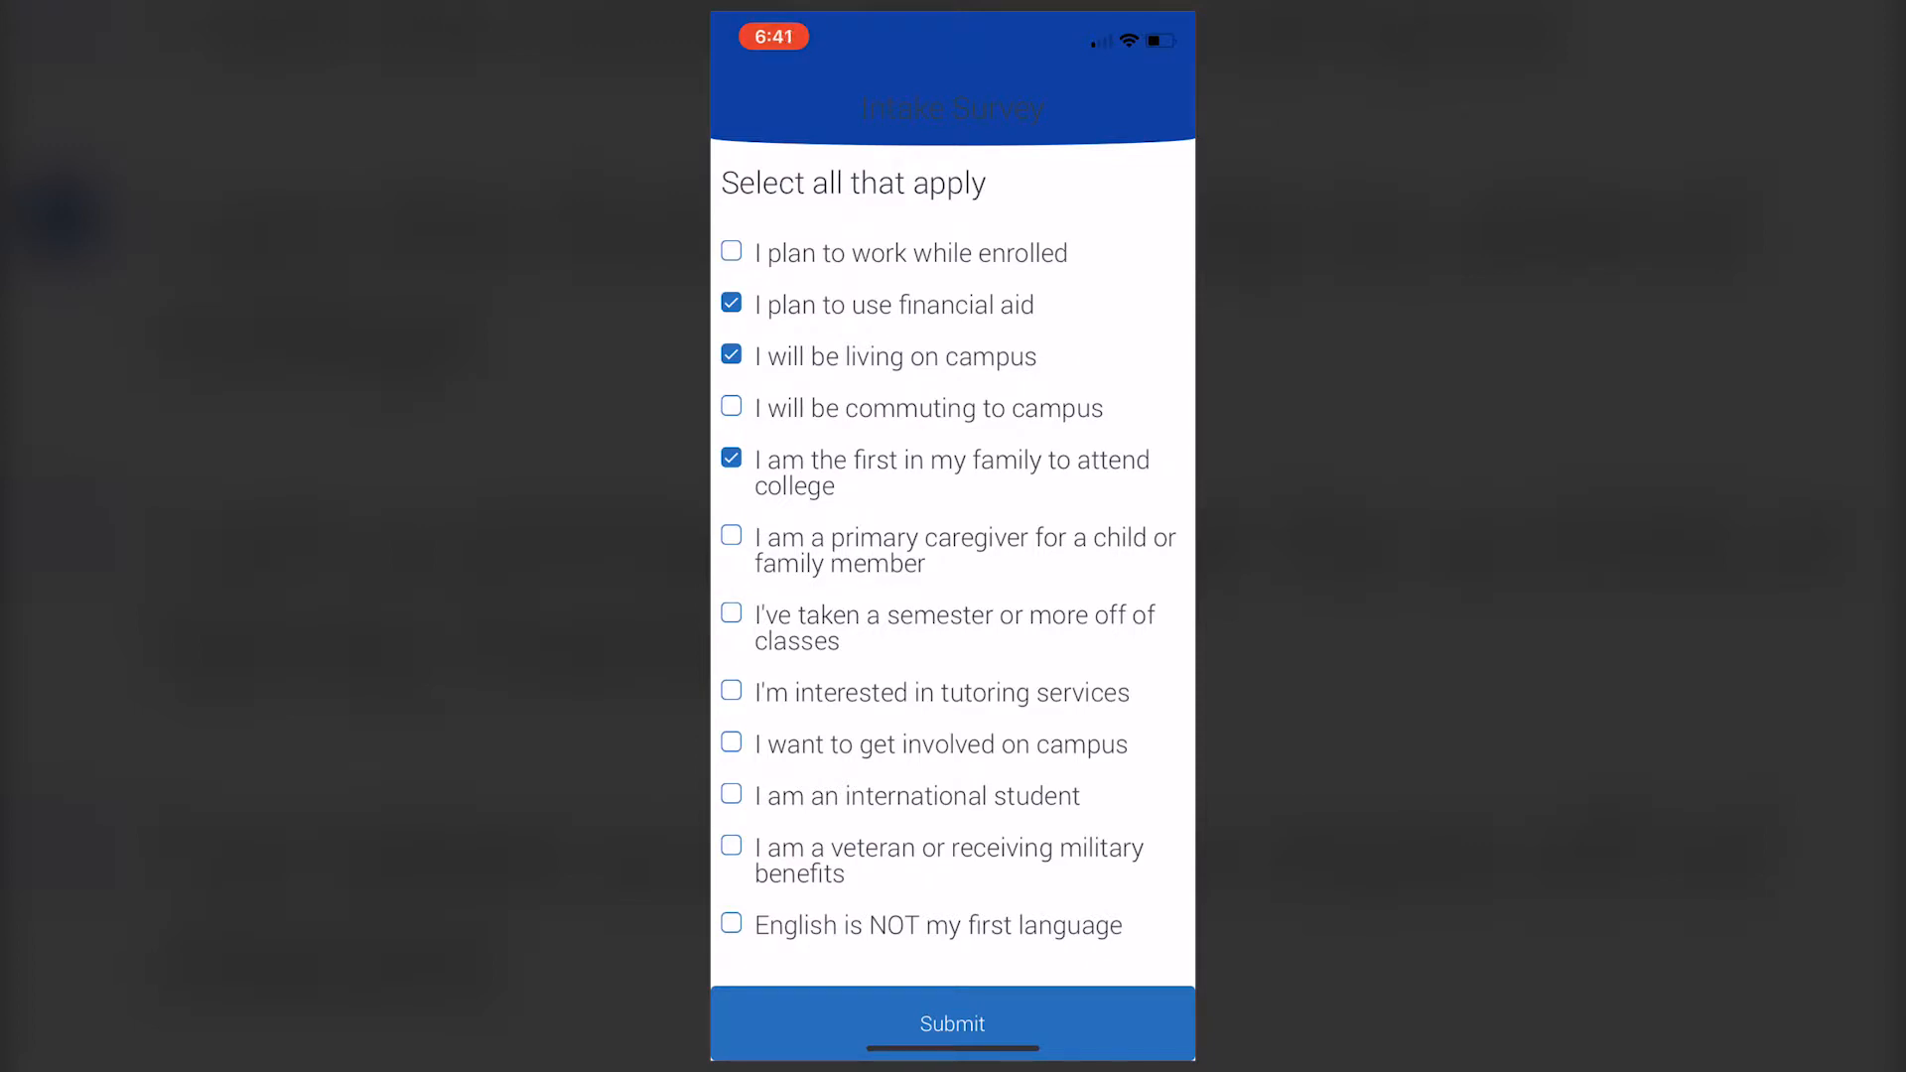
left_click(732, 742)
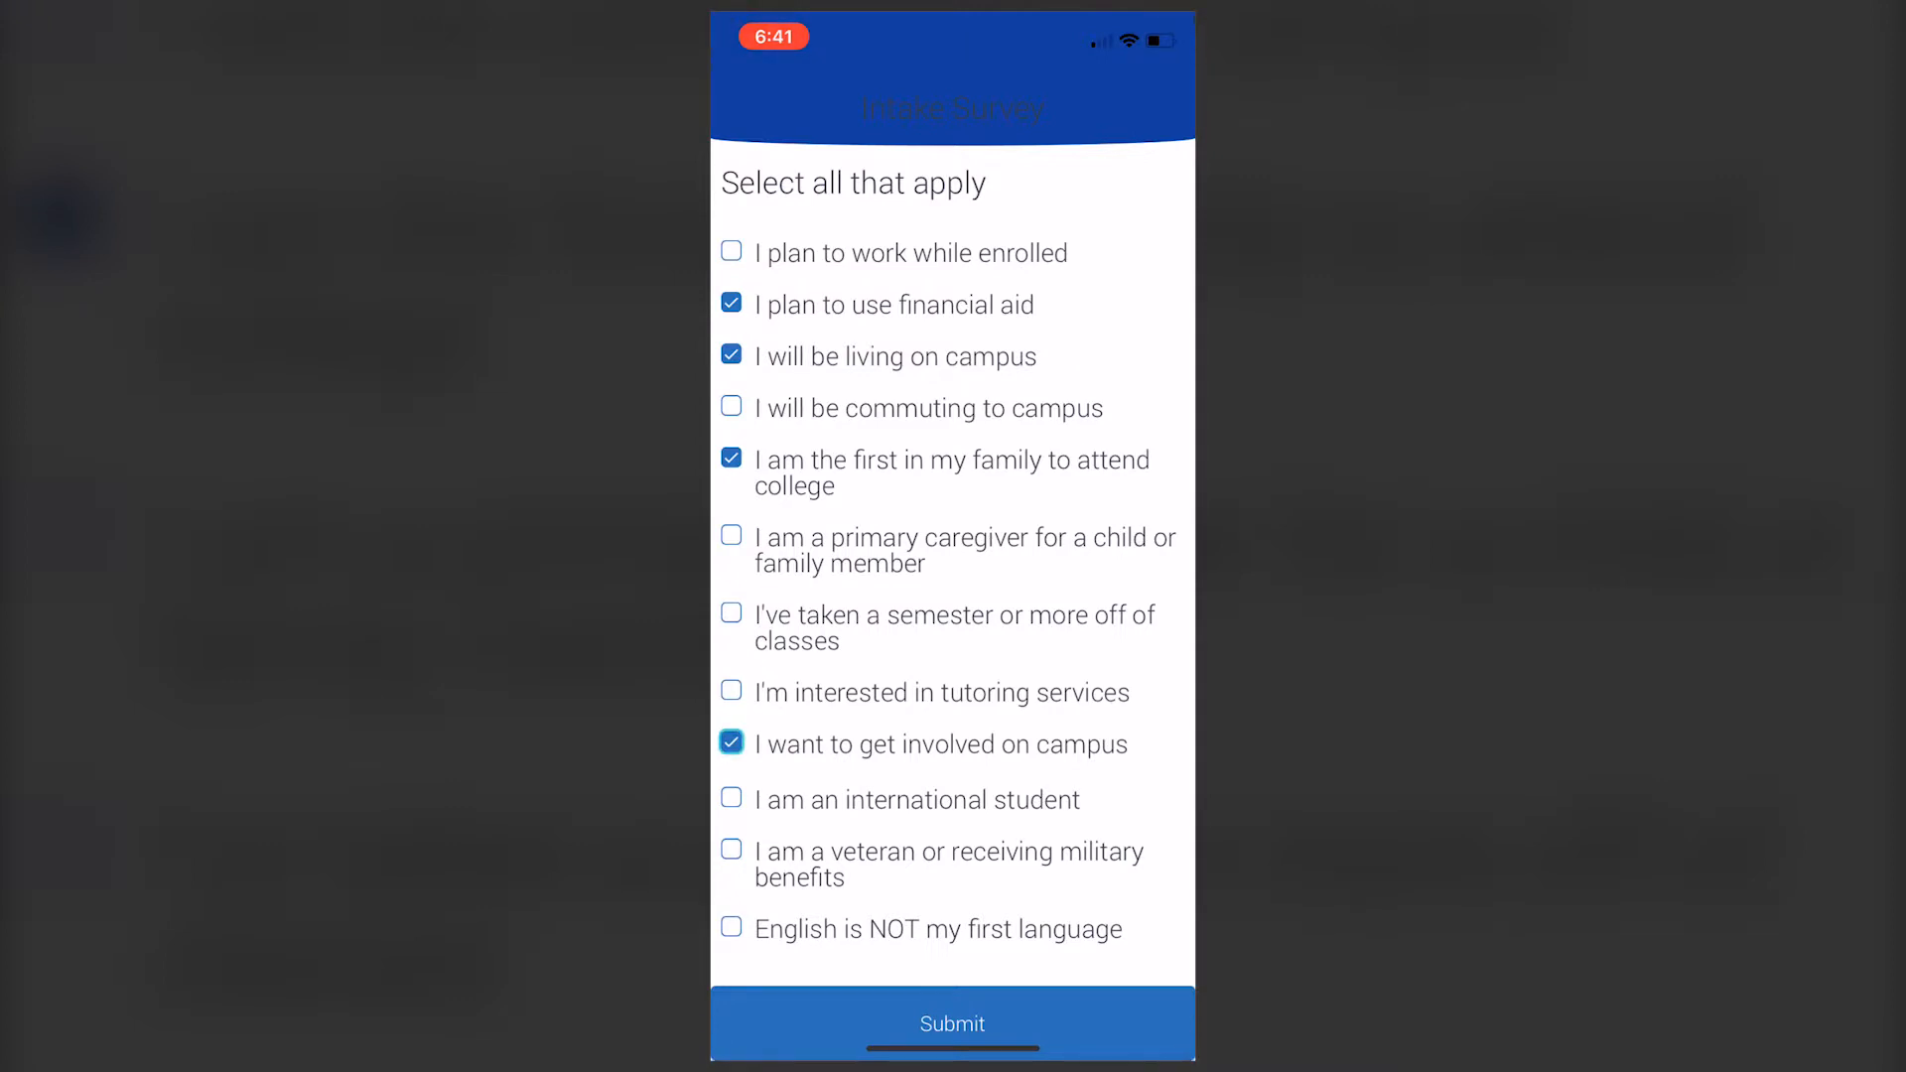
left_click(952, 1024)
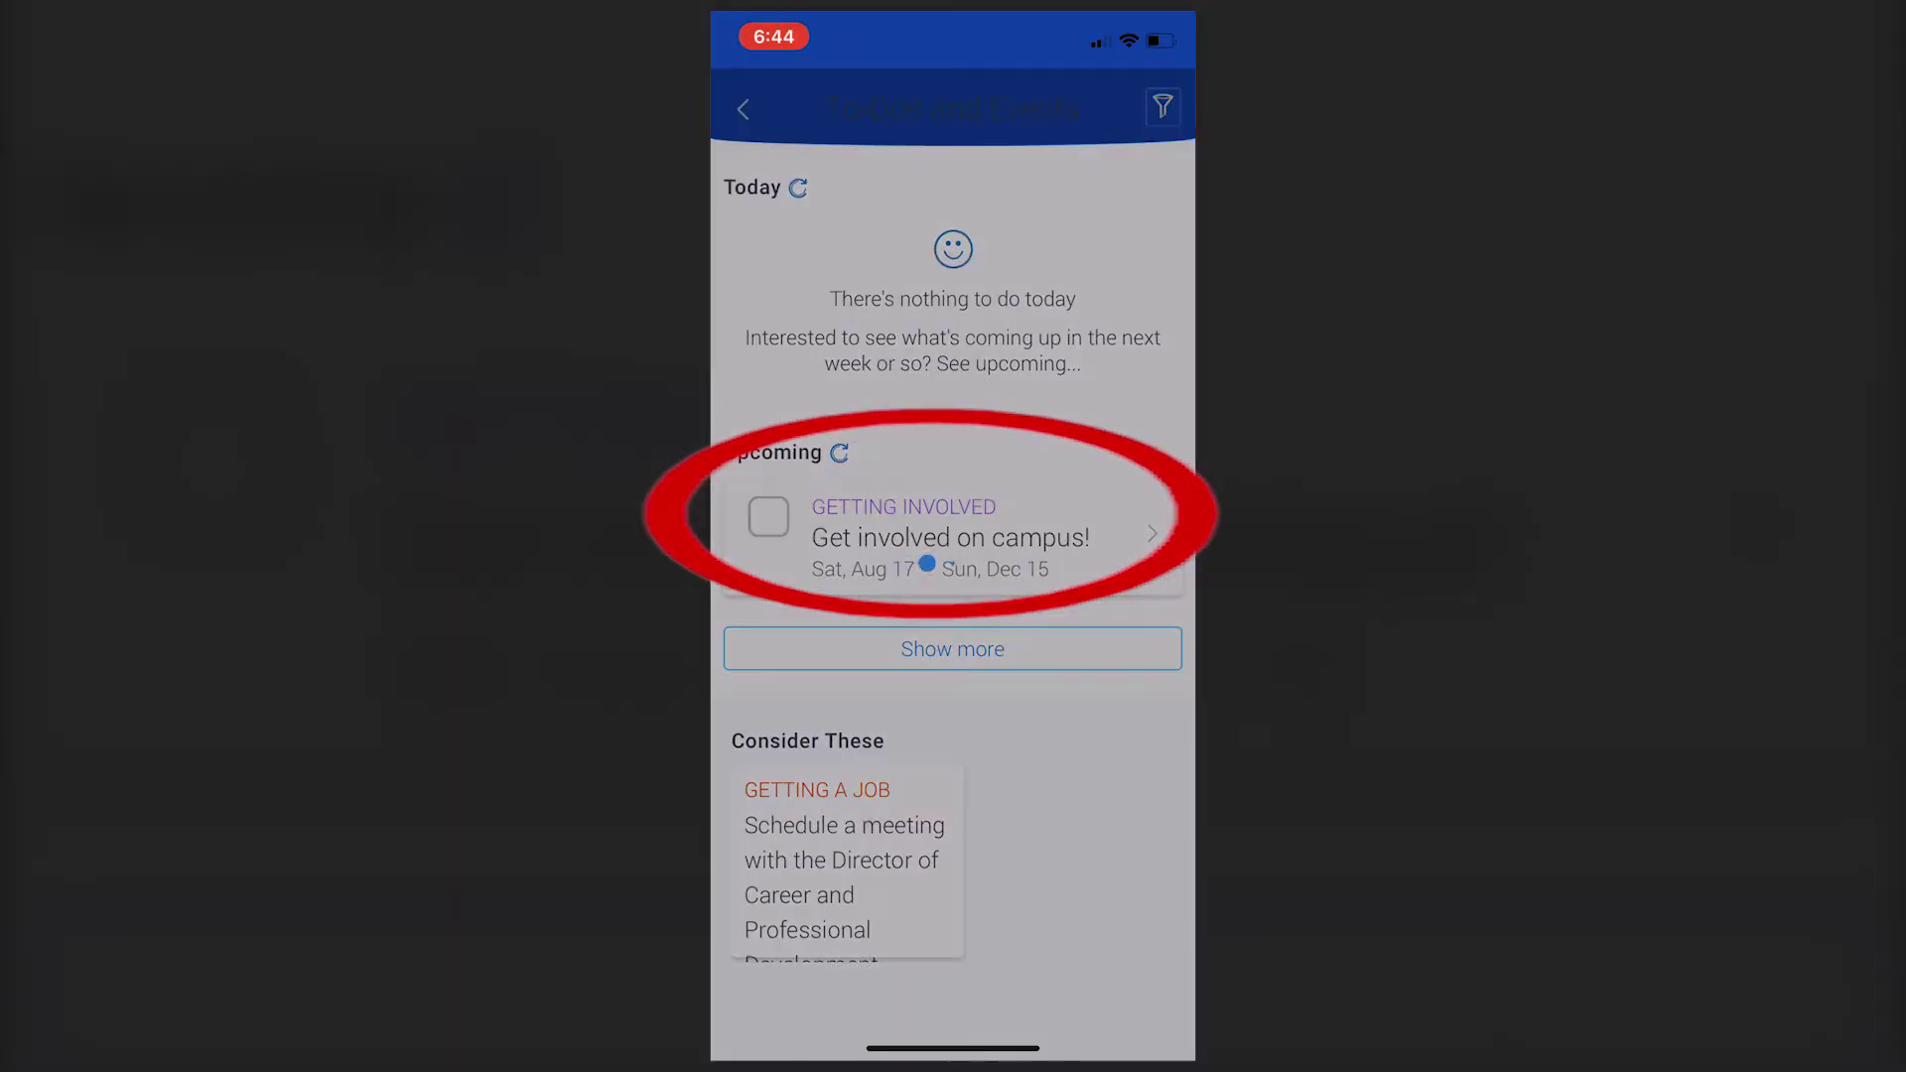
left_click(931, 563)
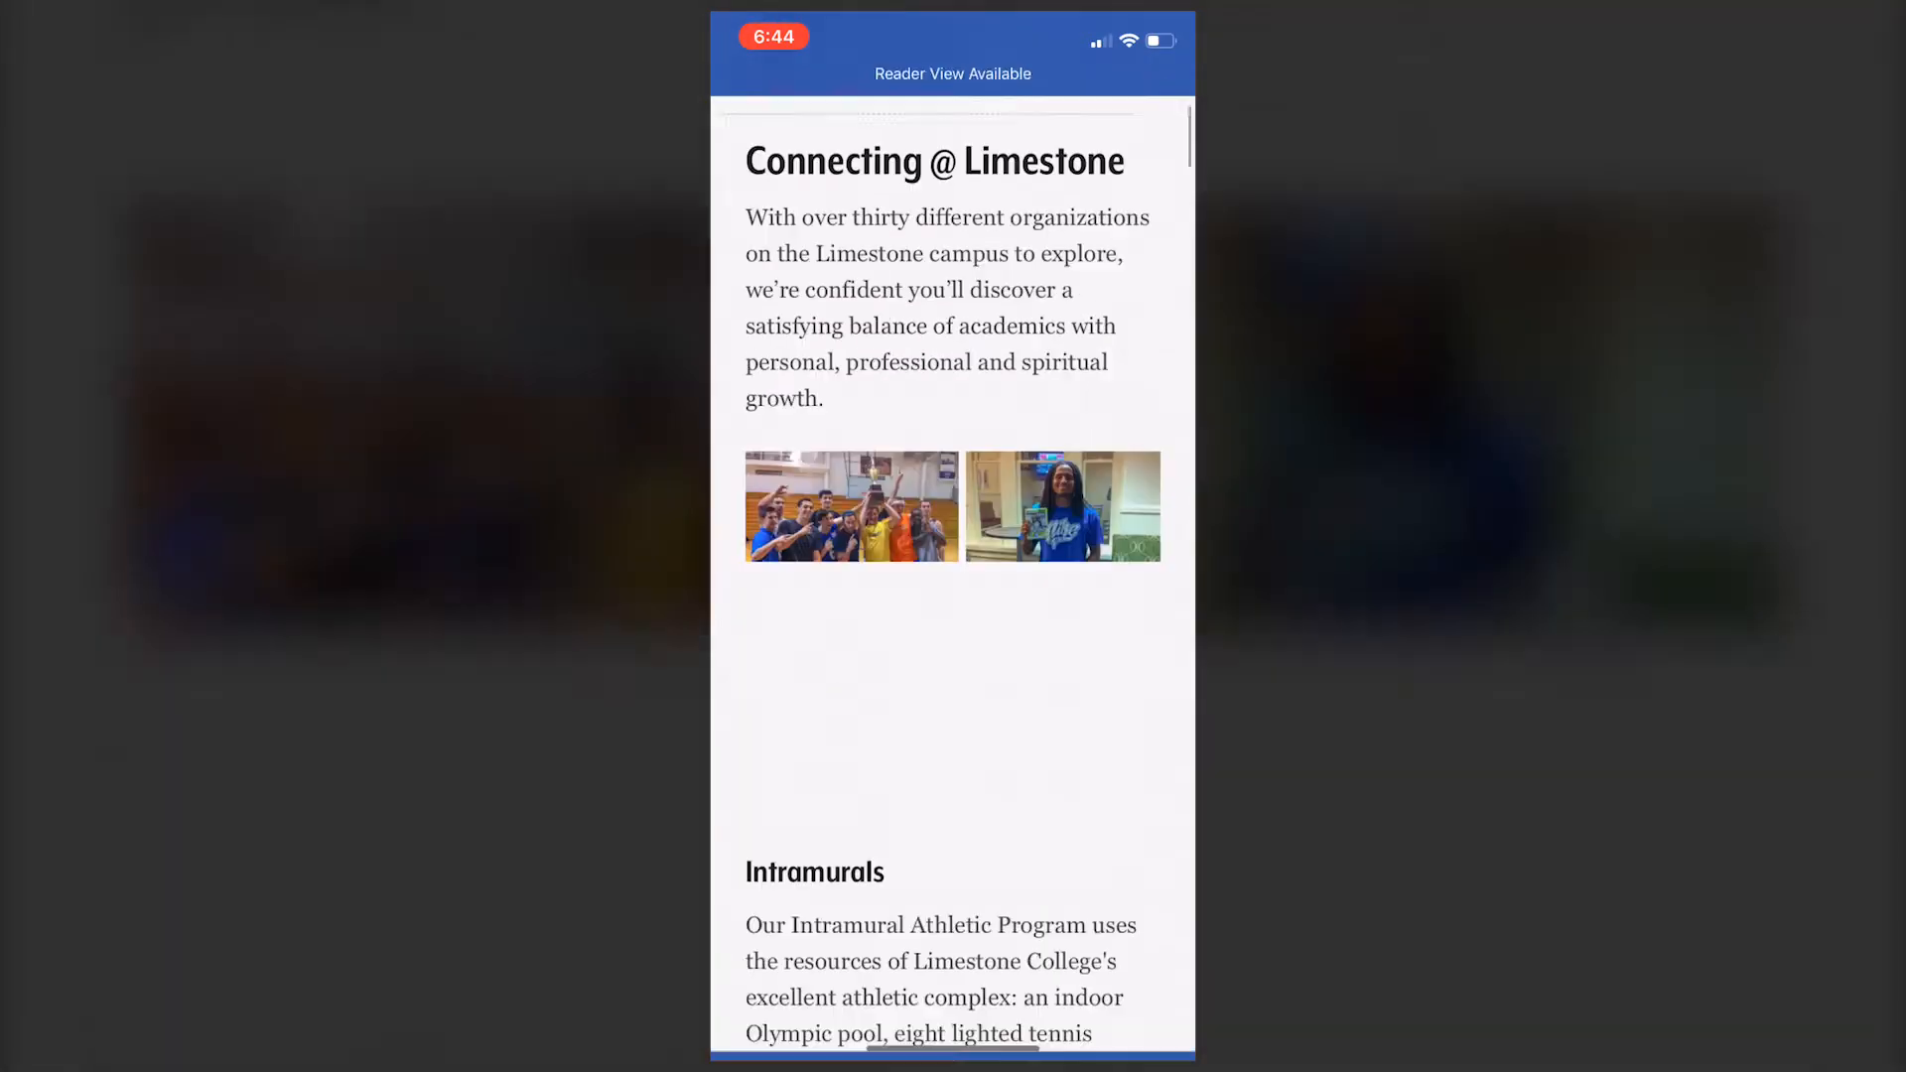
scroll(953, 566, "down", 3)
scroll(953, 567, "down", 5)
scroll(952, 566, "up", 5)
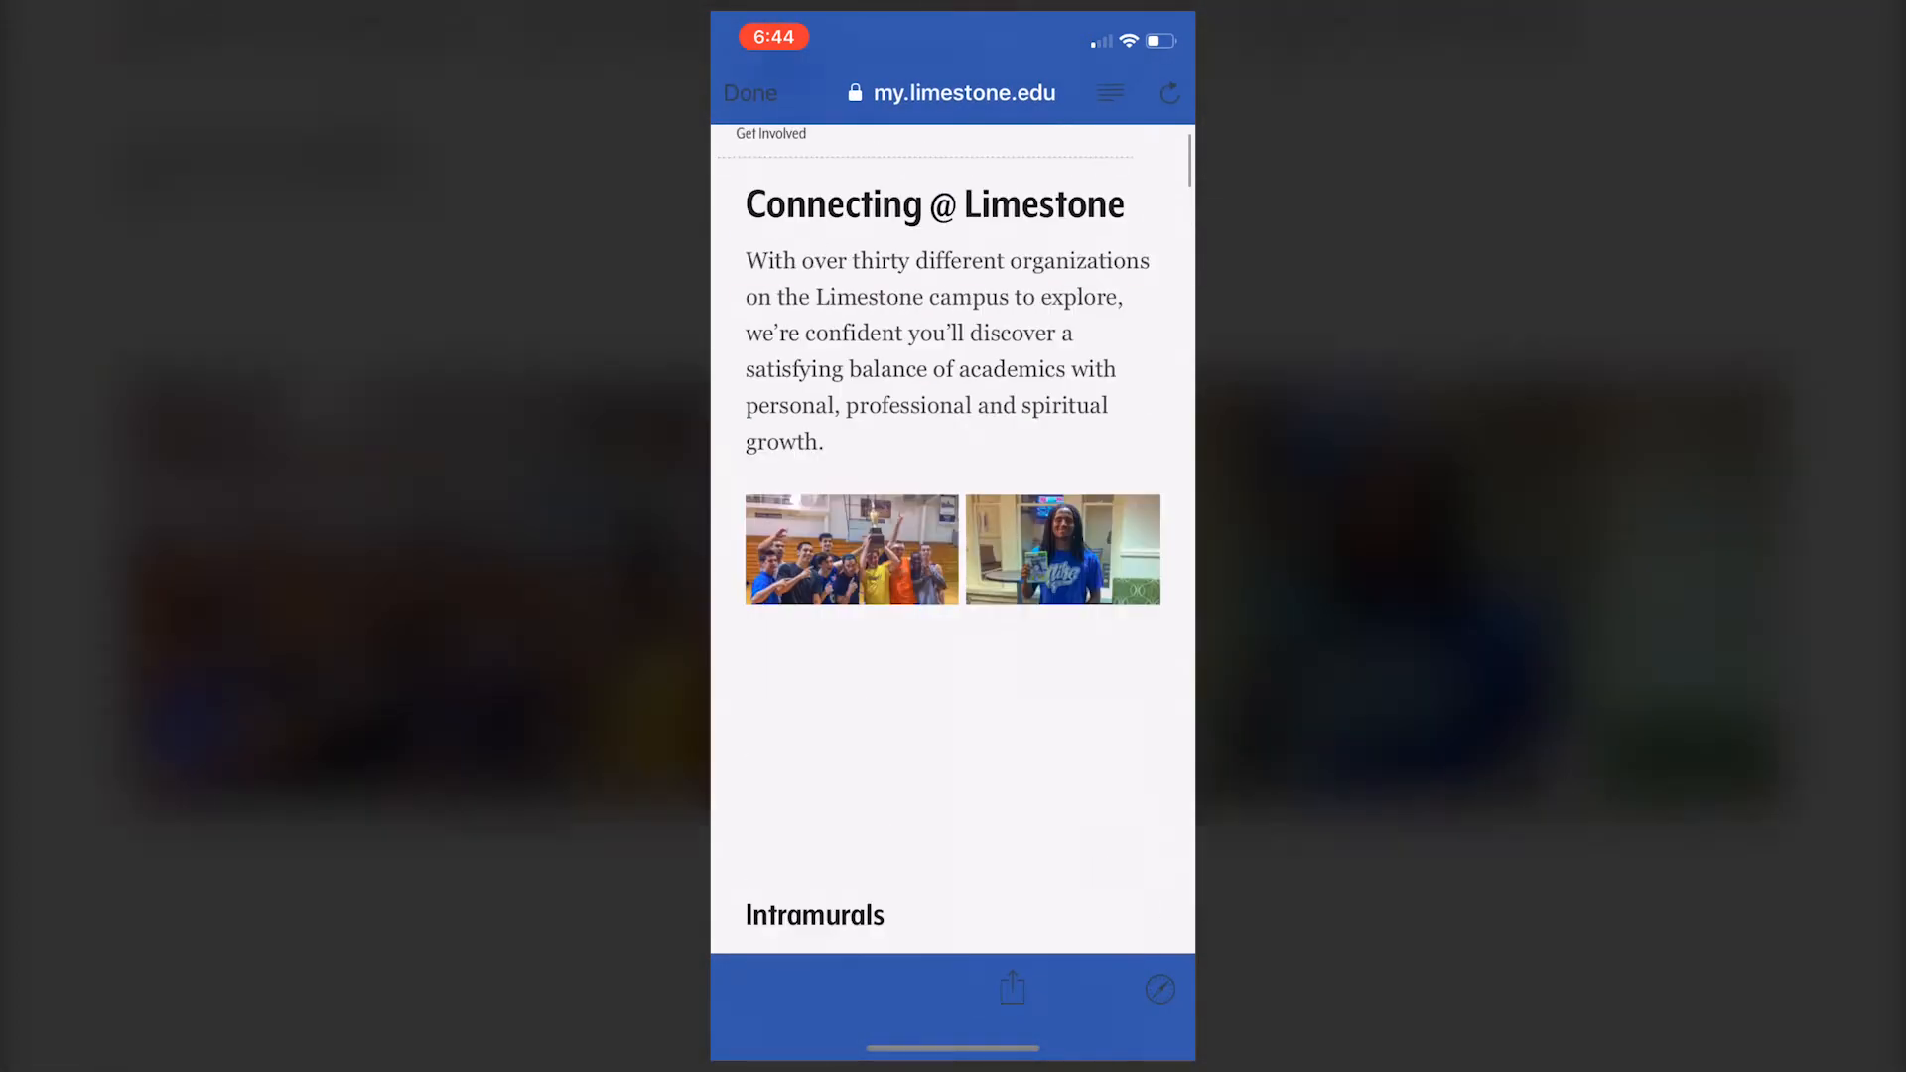
scroll(953, 566, "up", 2)
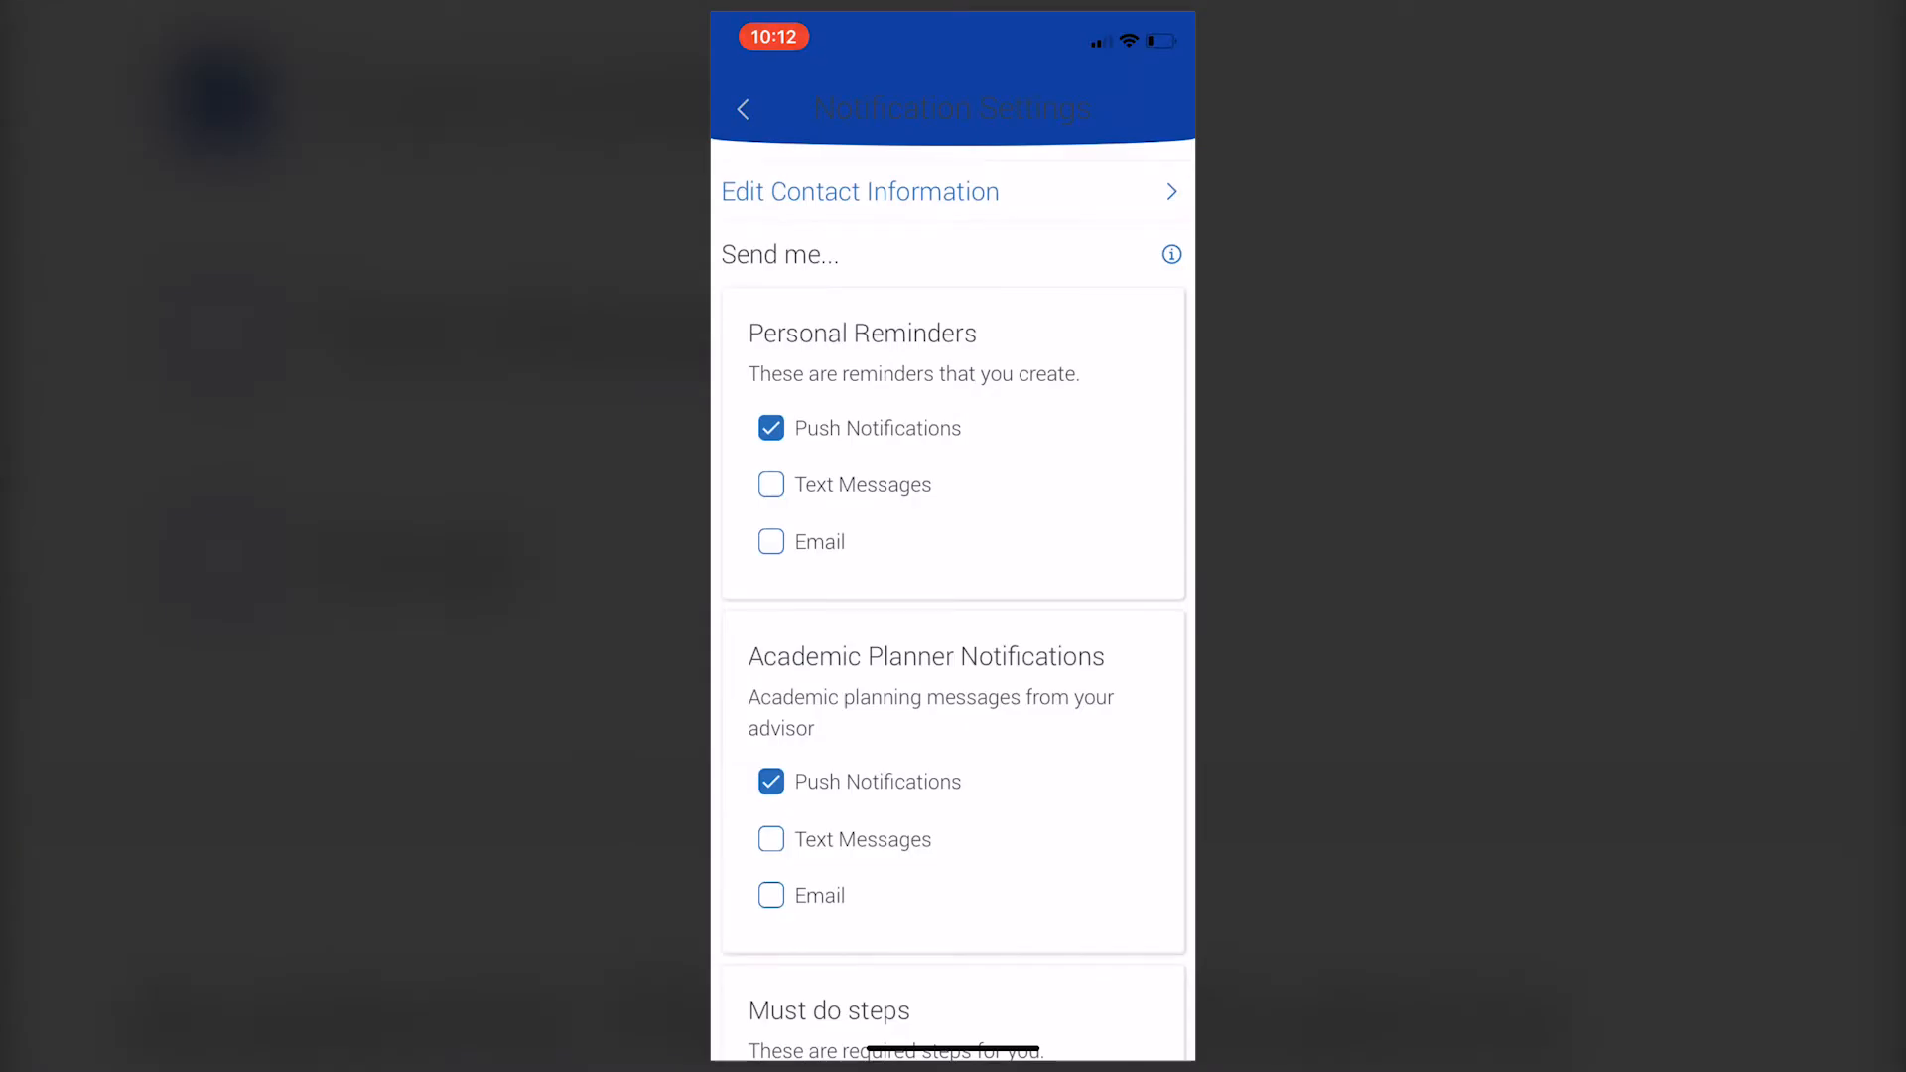
scroll(954, 595, "down", 1)
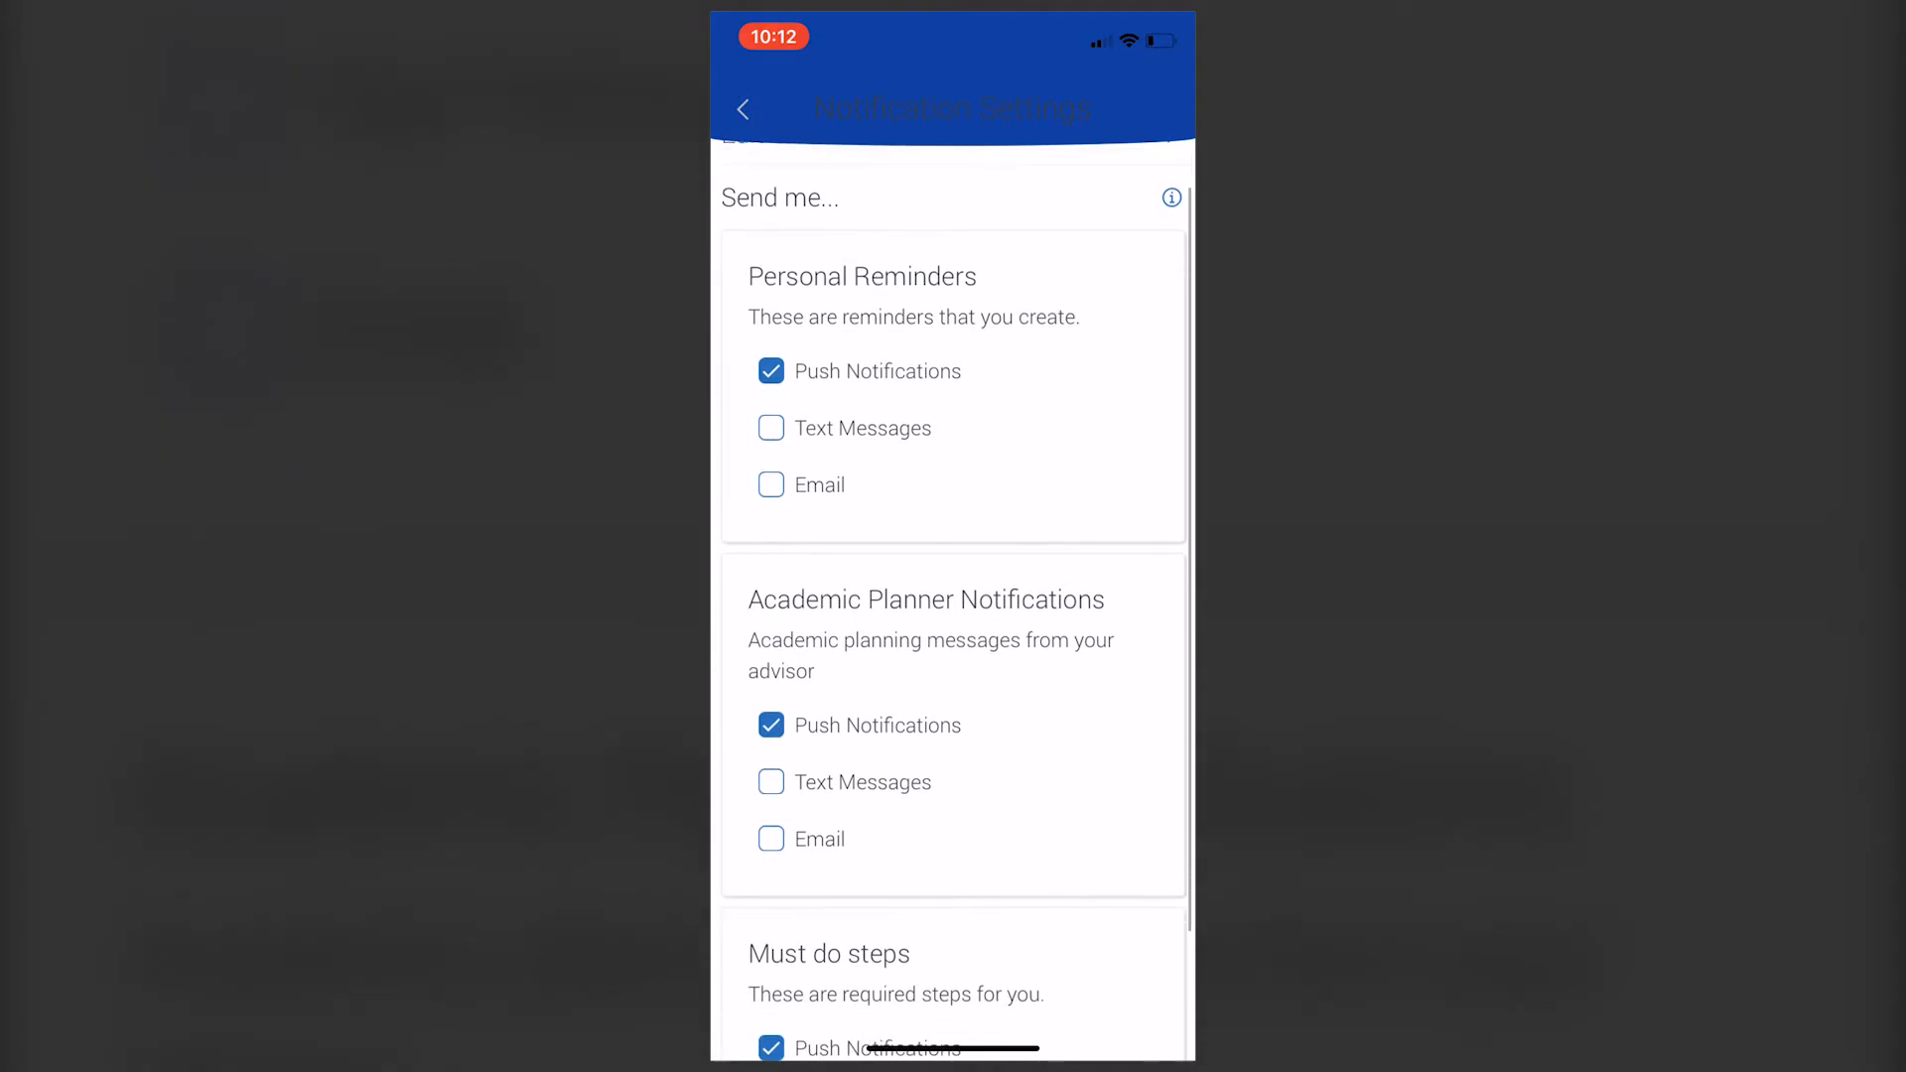
scroll(953, 596, "down", 2)
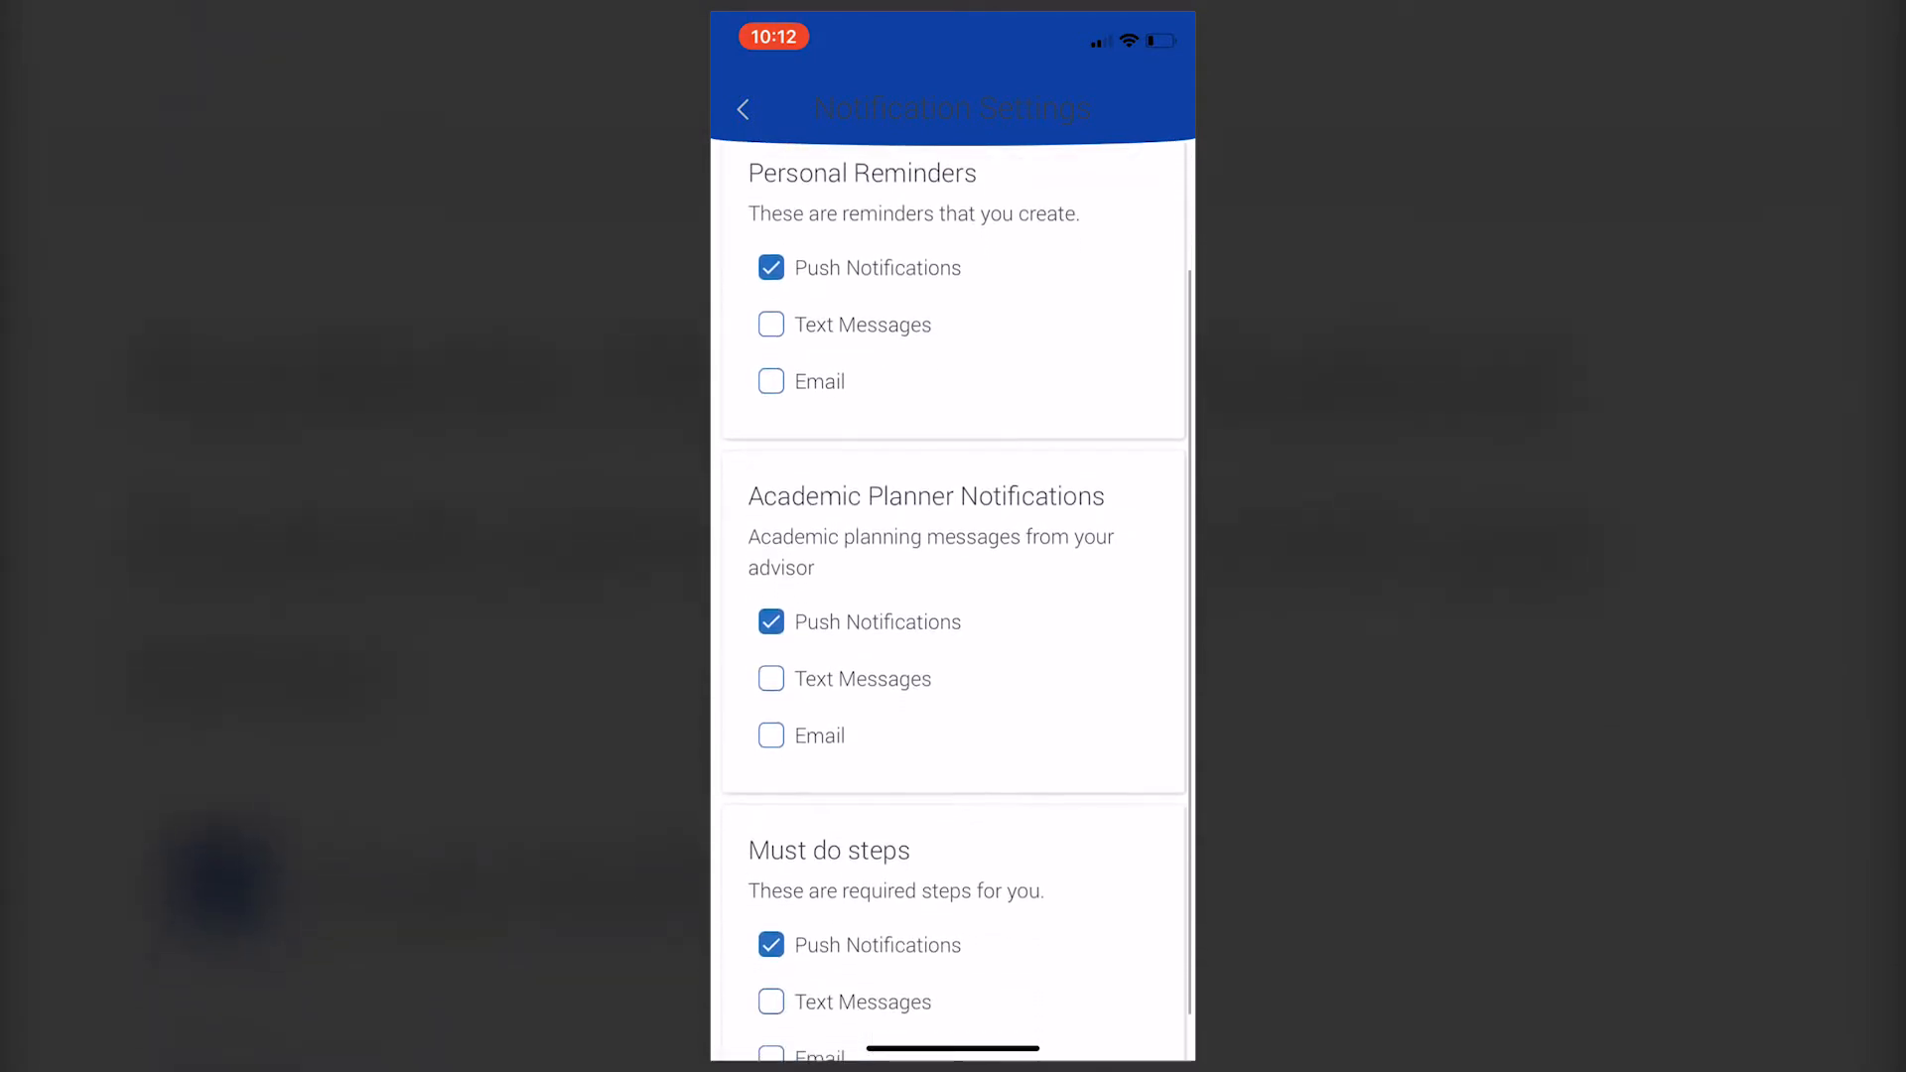
scroll(953, 596, "down", 1)
scroll(953, 596, "down", 2)
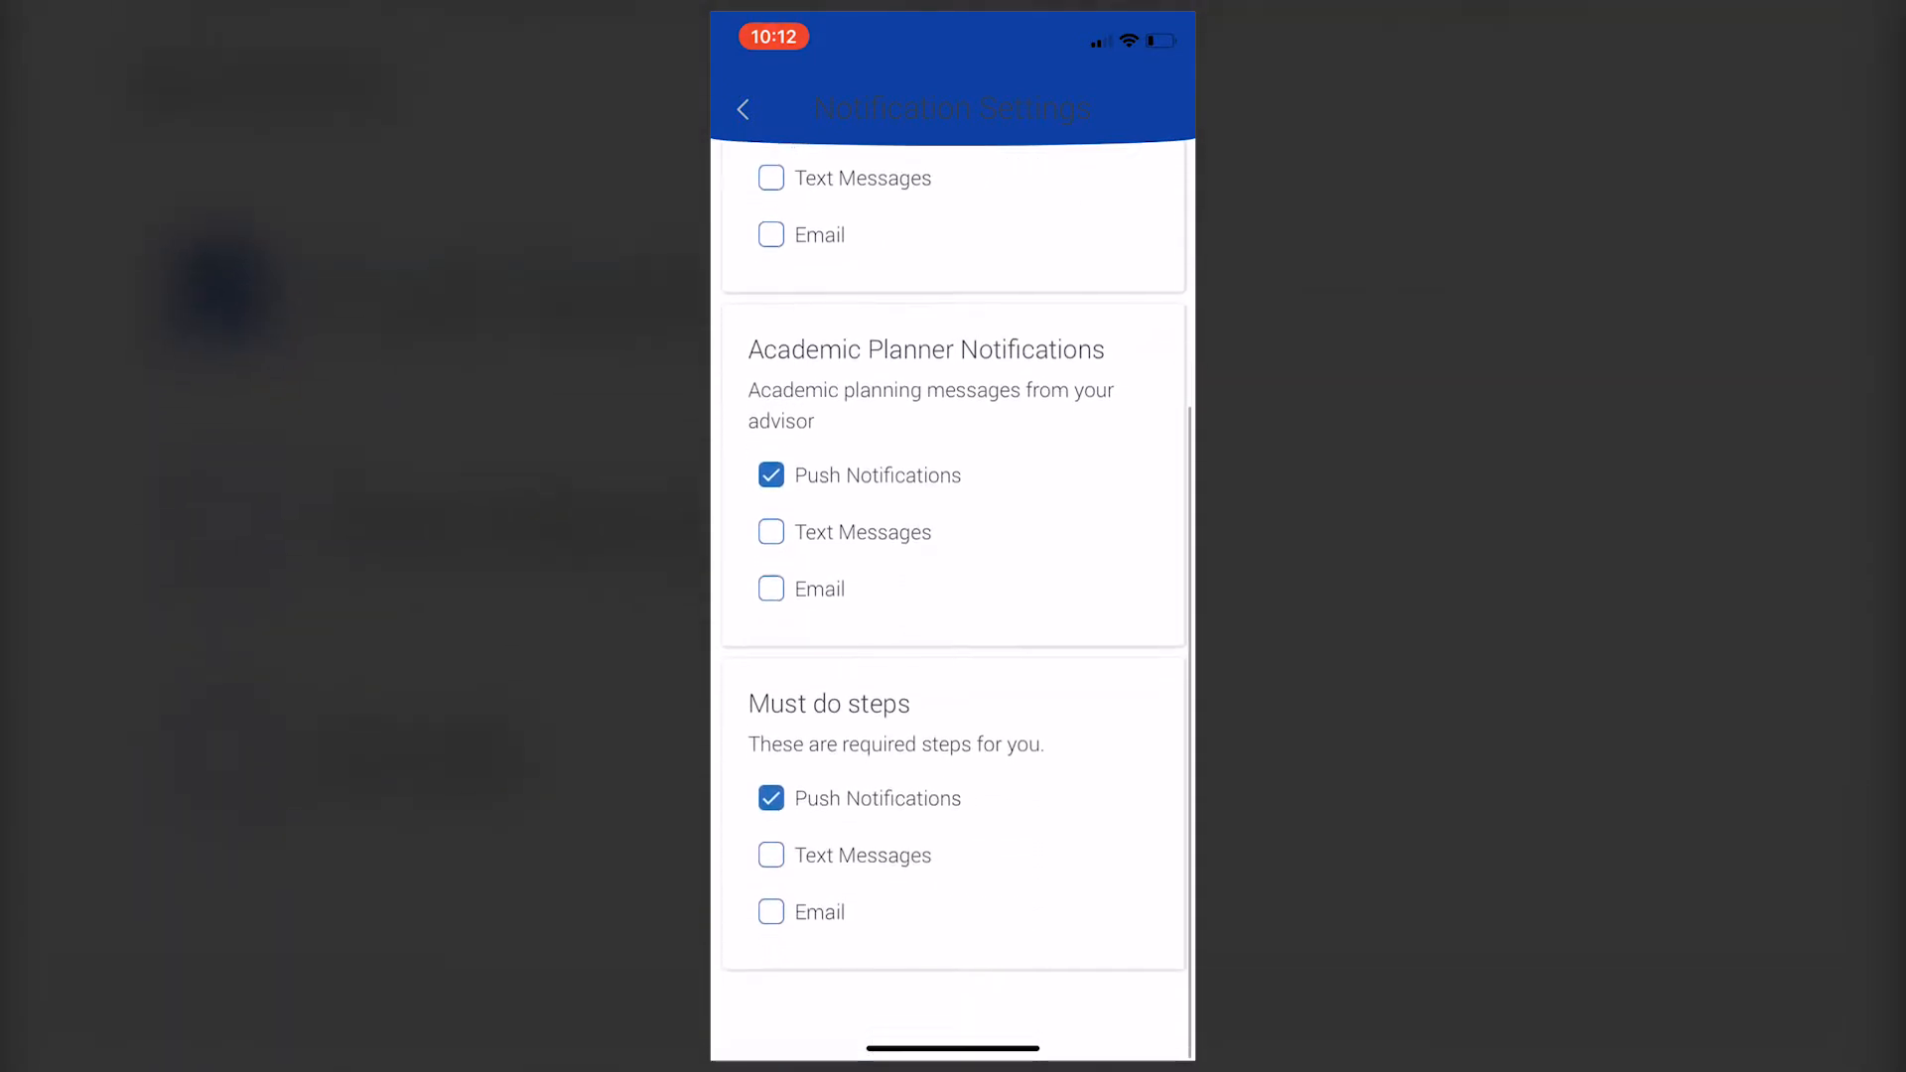
scroll(954, 596, "up", 3)
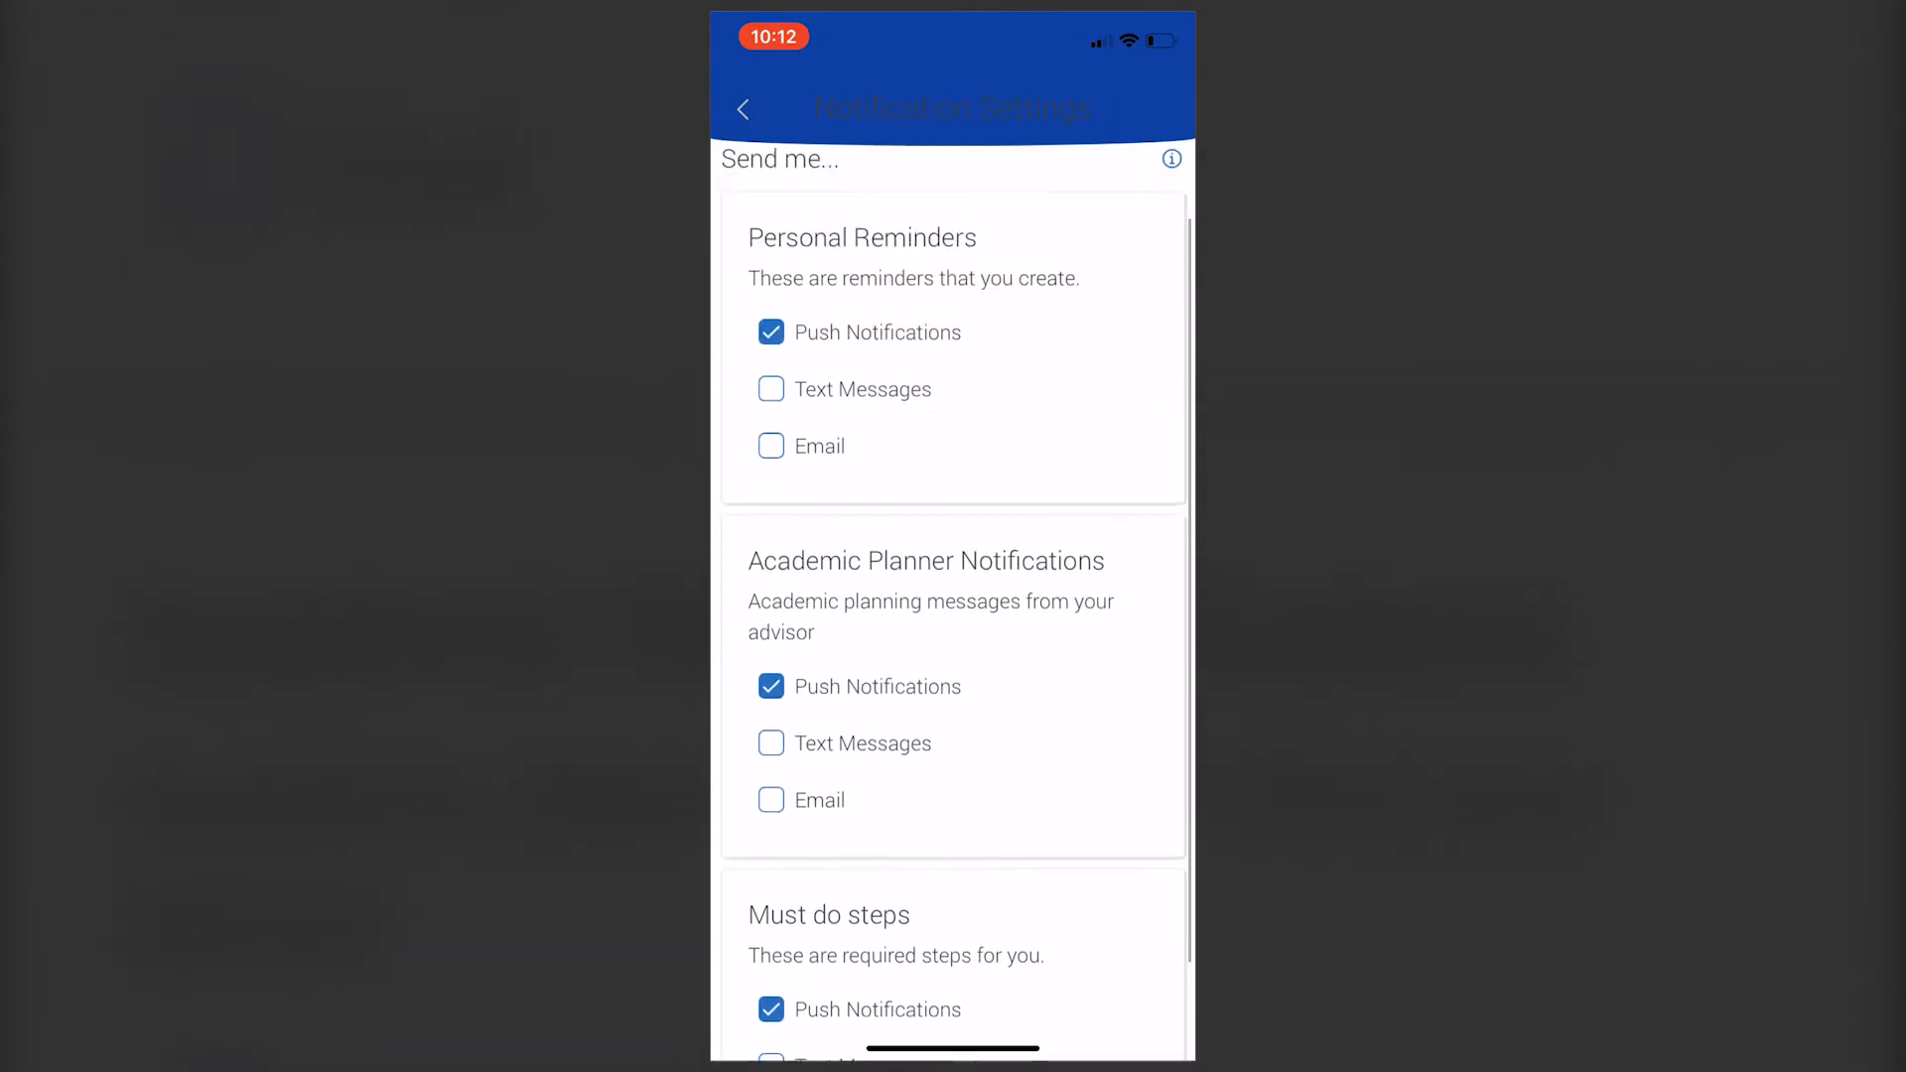
scroll(953, 597, "up", 2)
Leave Notification Settings and return to the Settings page
left_click(743, 108)
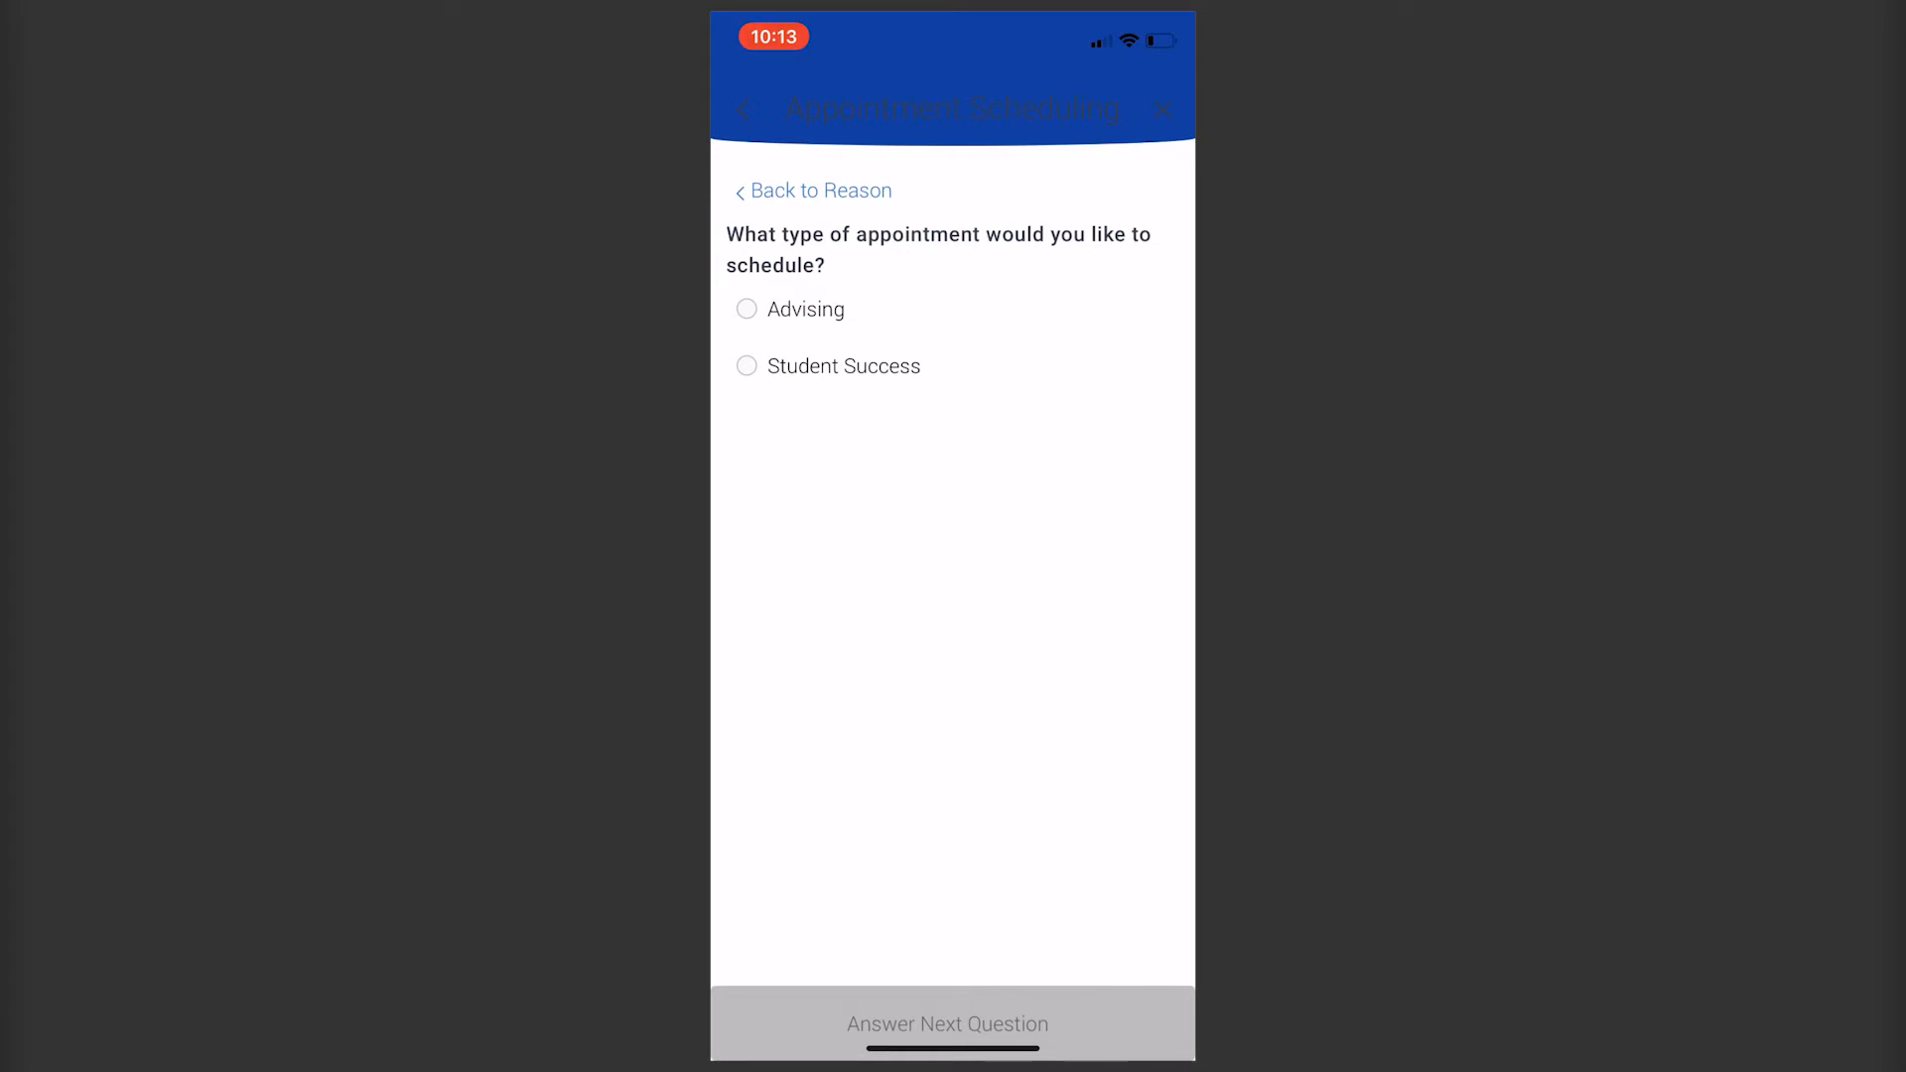
Choose an Advising appointment with General Advising as the reason and continue past the summary
left_click(804, 309)
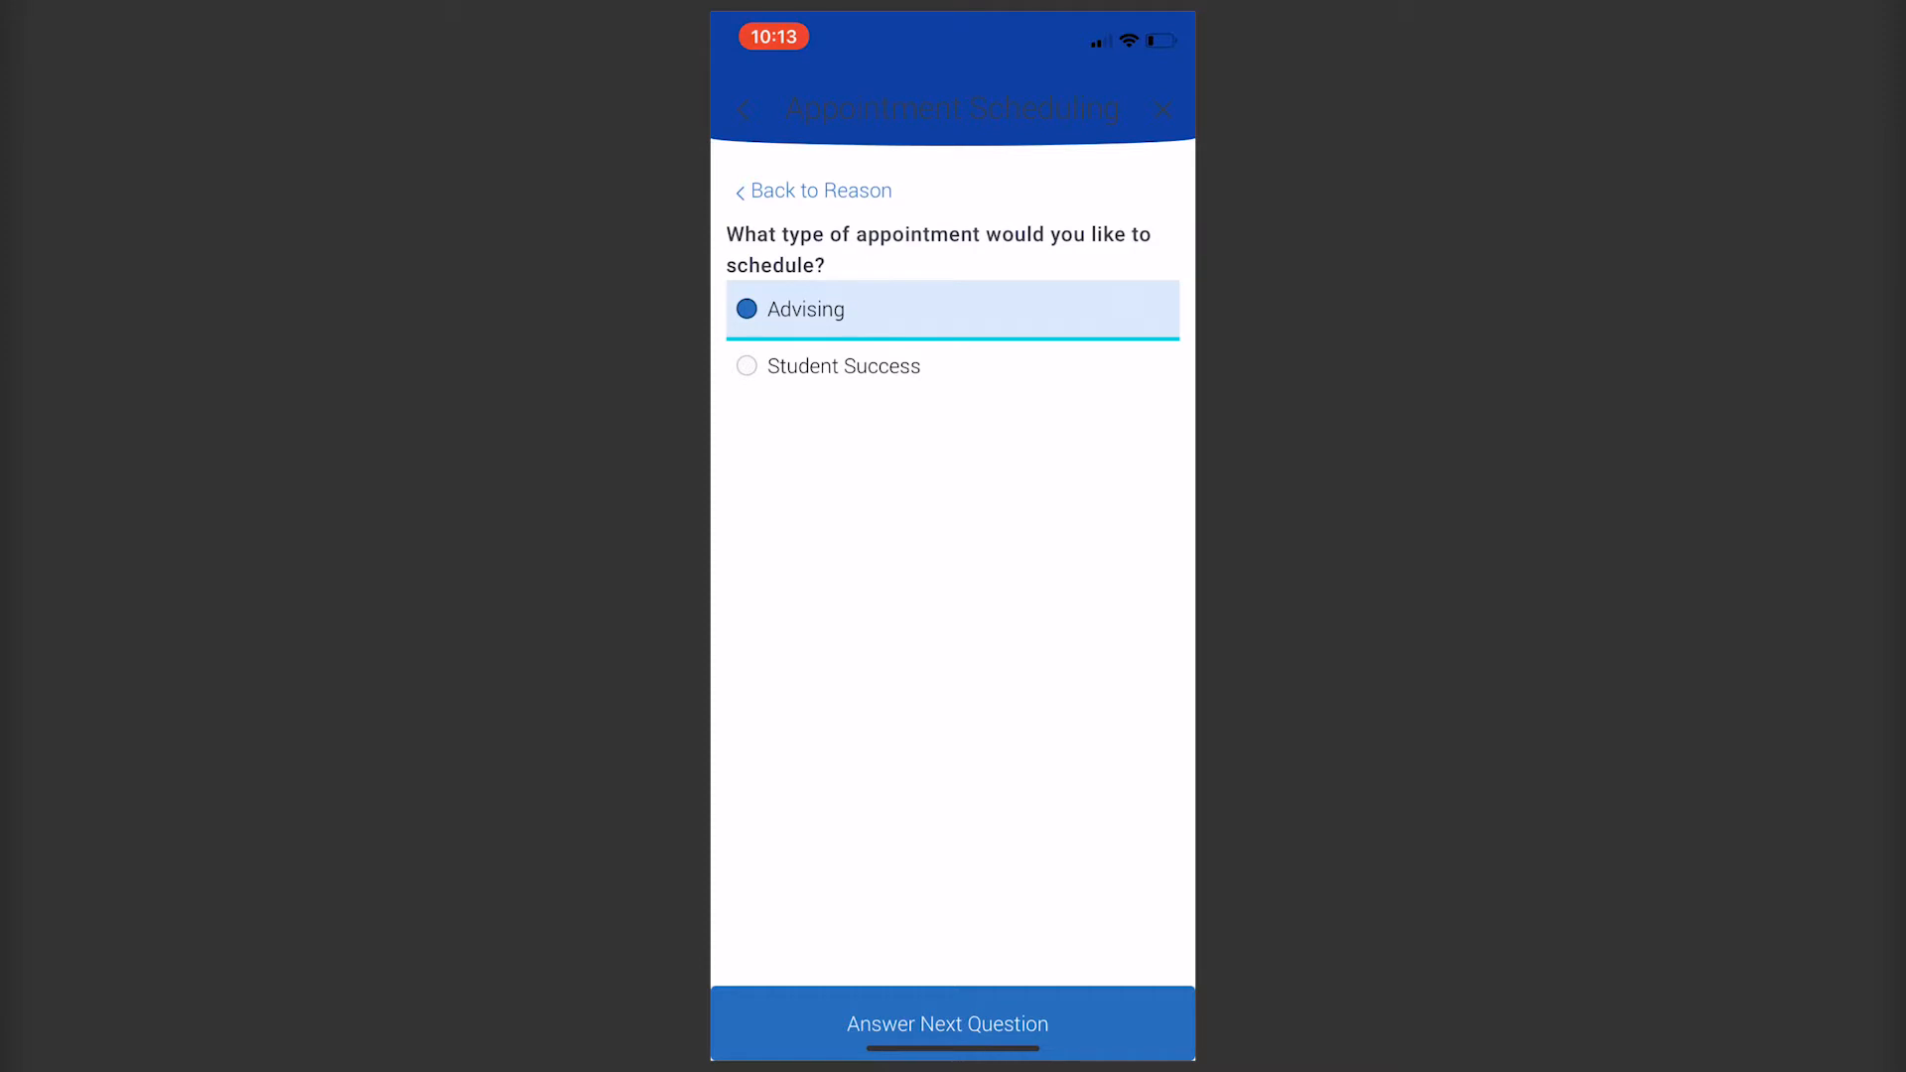
left_click(947, 1023)
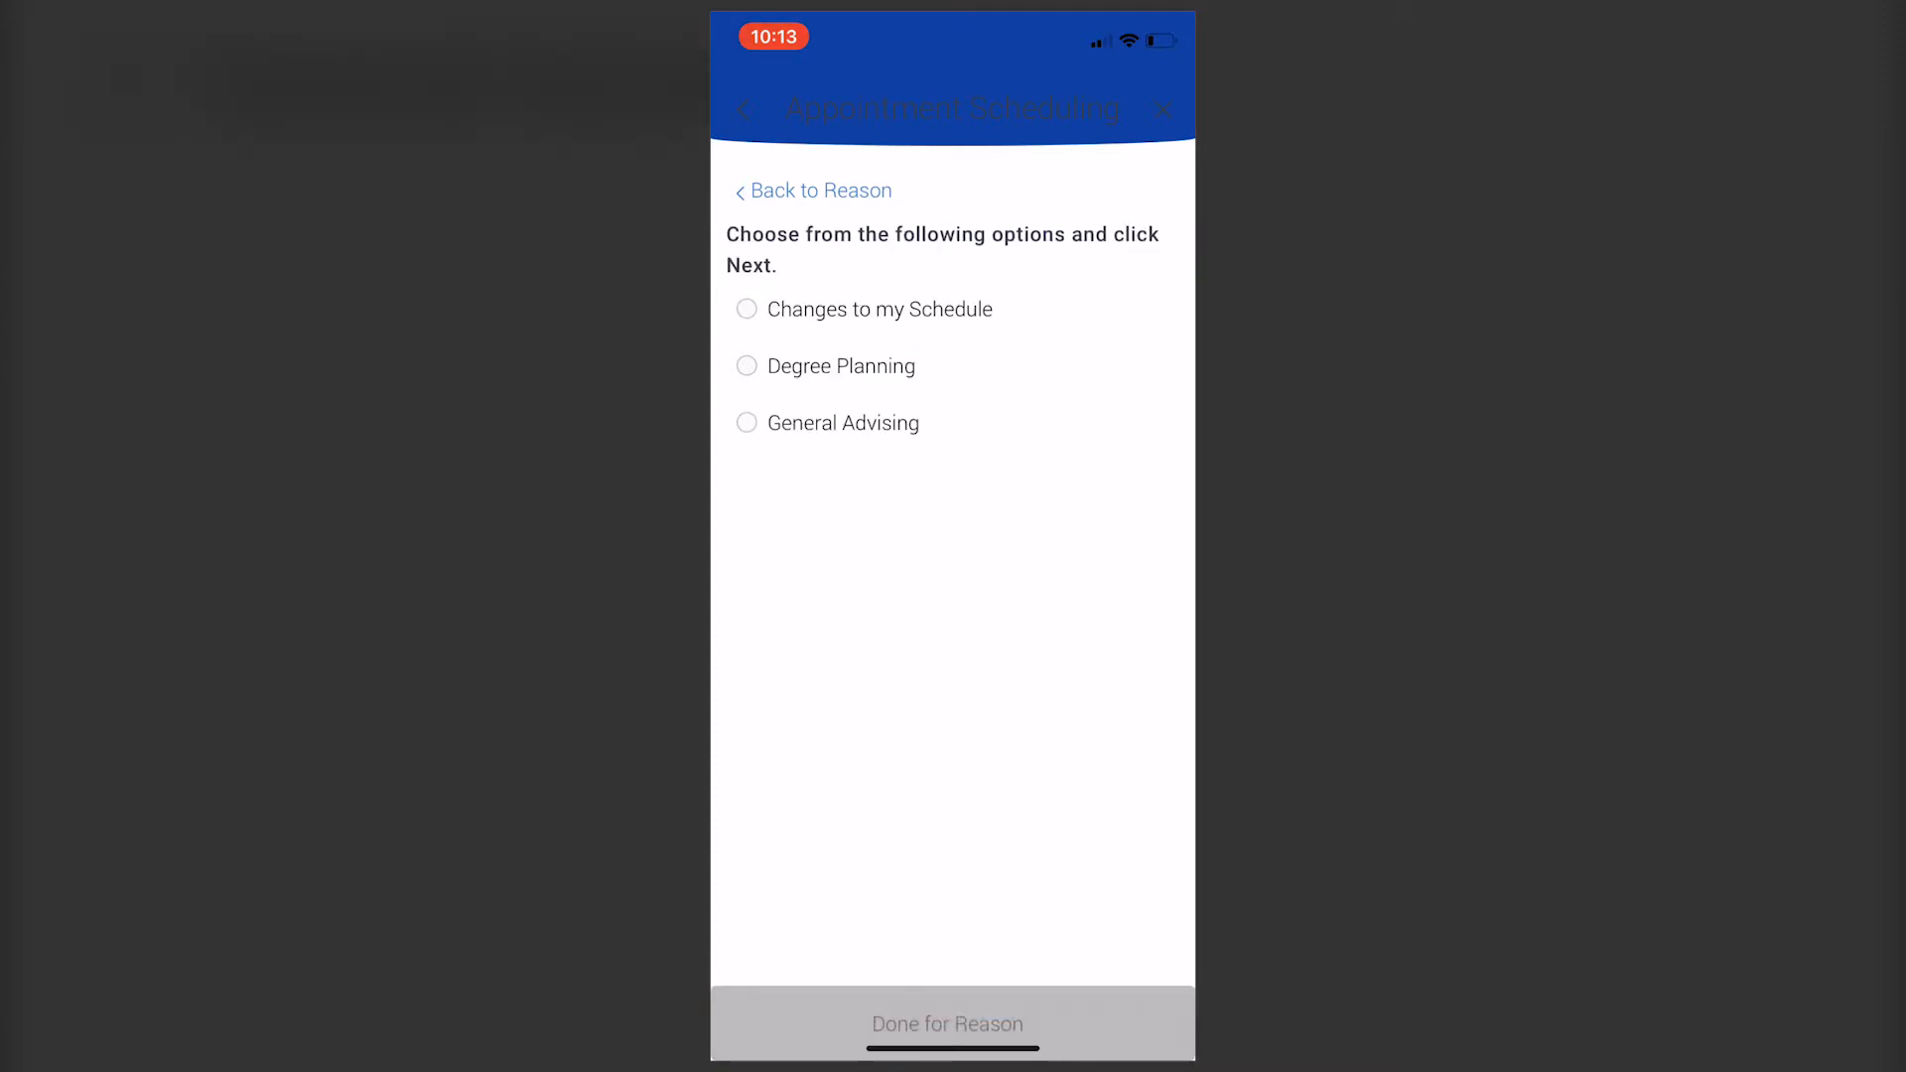
left_click(843, 423)
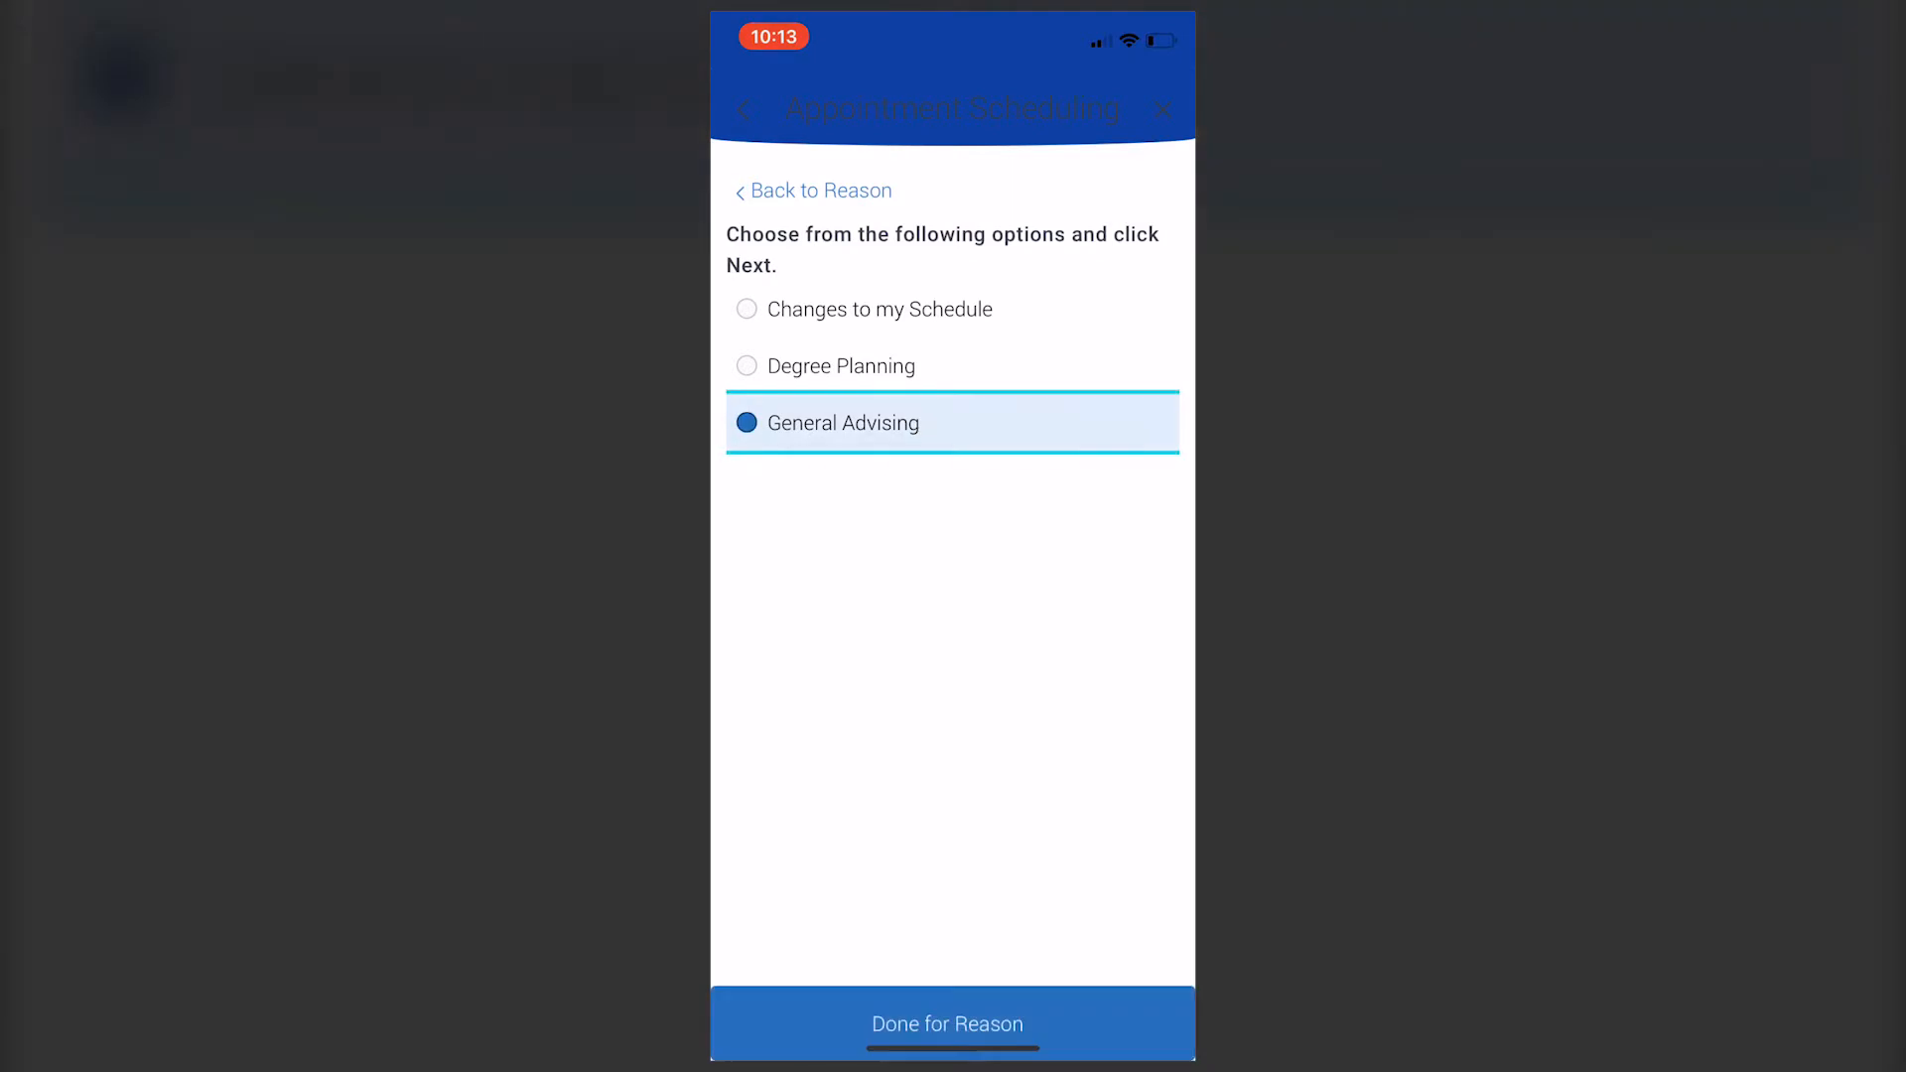
left_click(948, 1022)
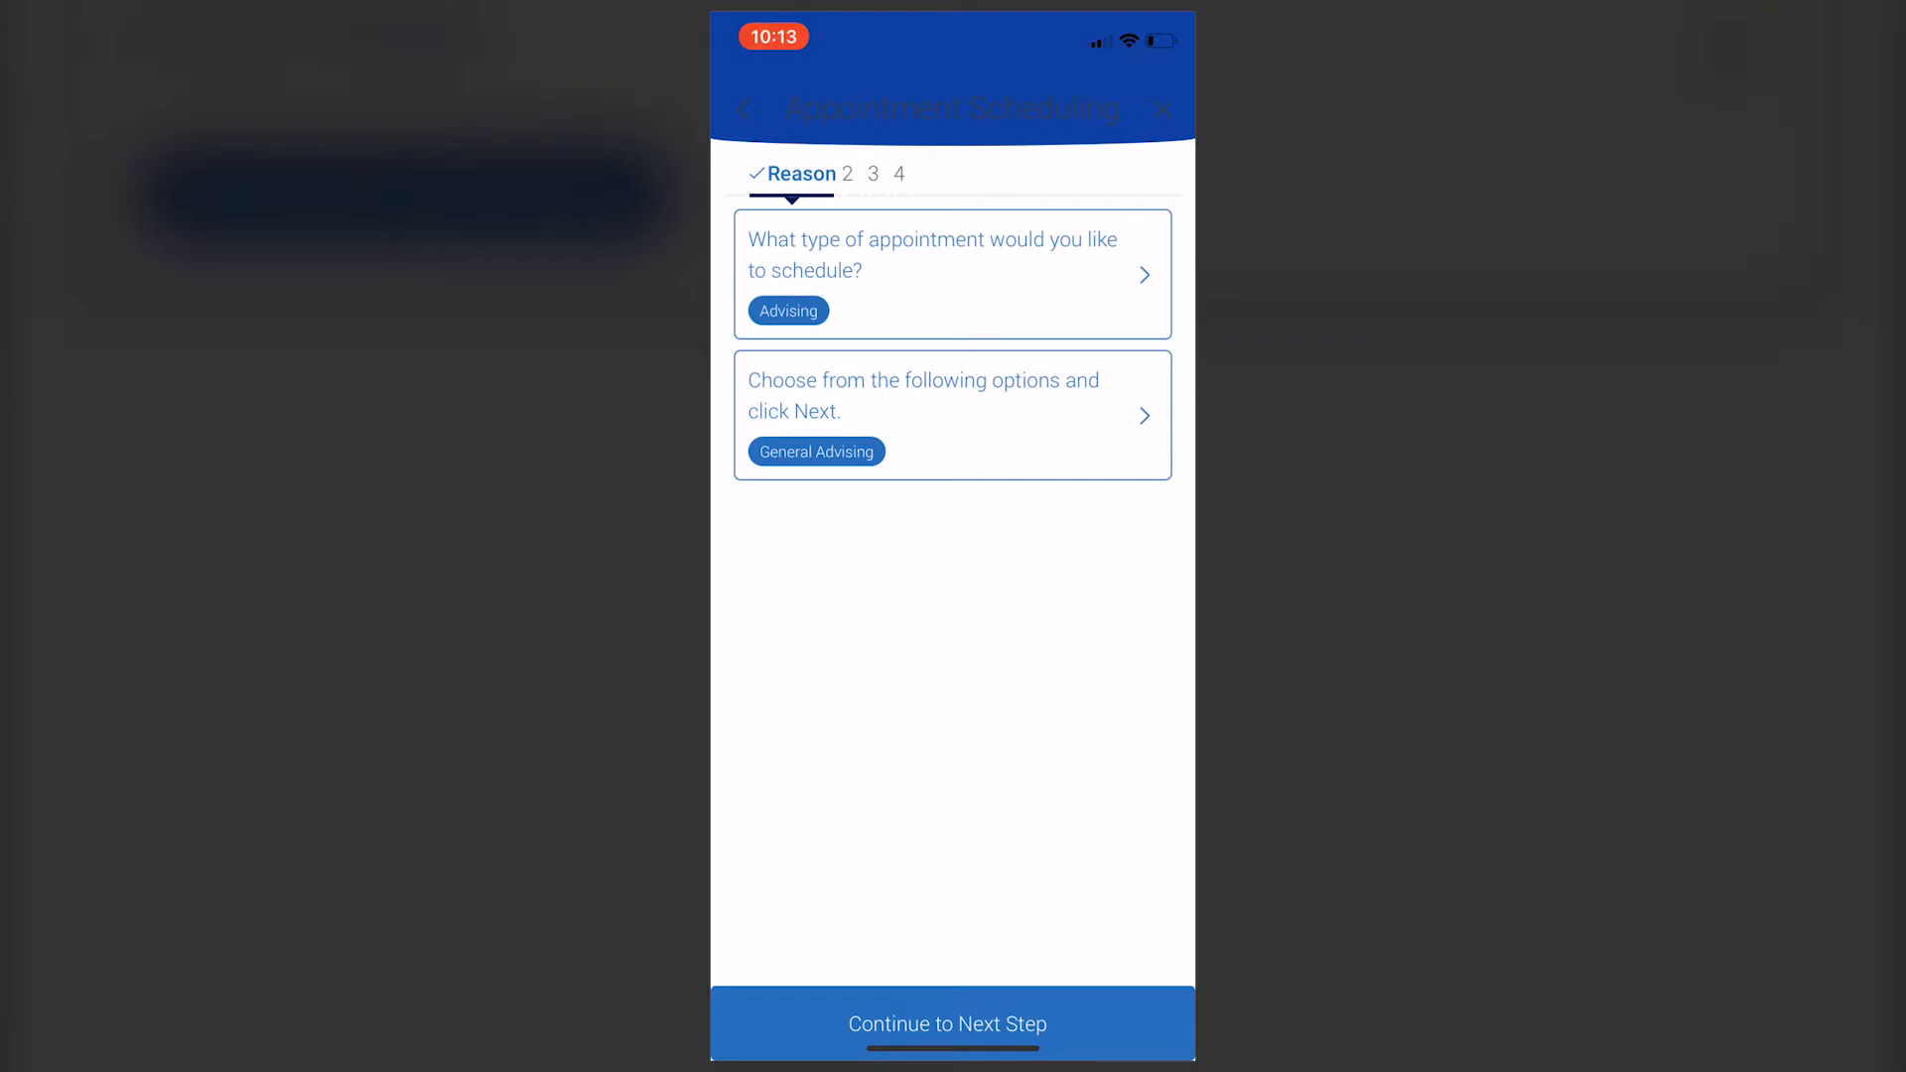
left_click(947, 1023)
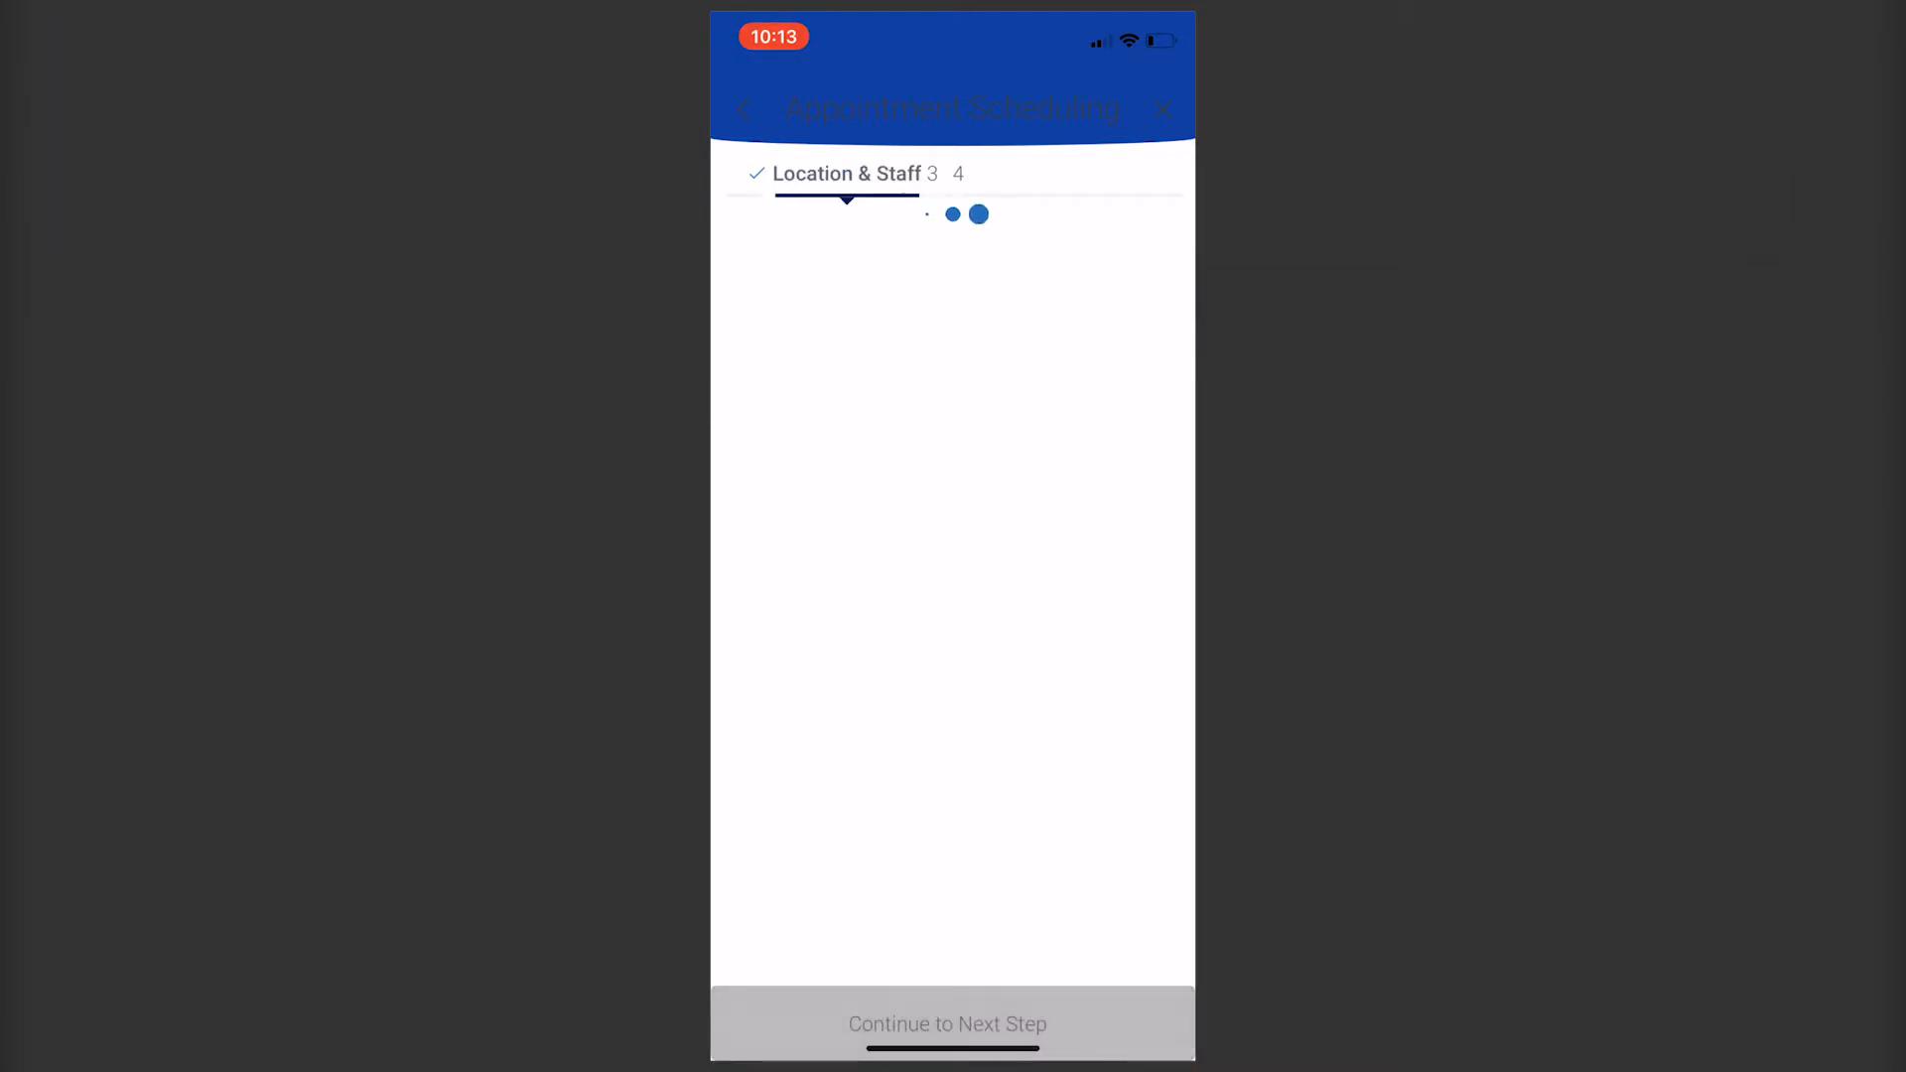
Set the location to My Advisor's Office (in person) and select the only available advisor
left_click(951, 249)
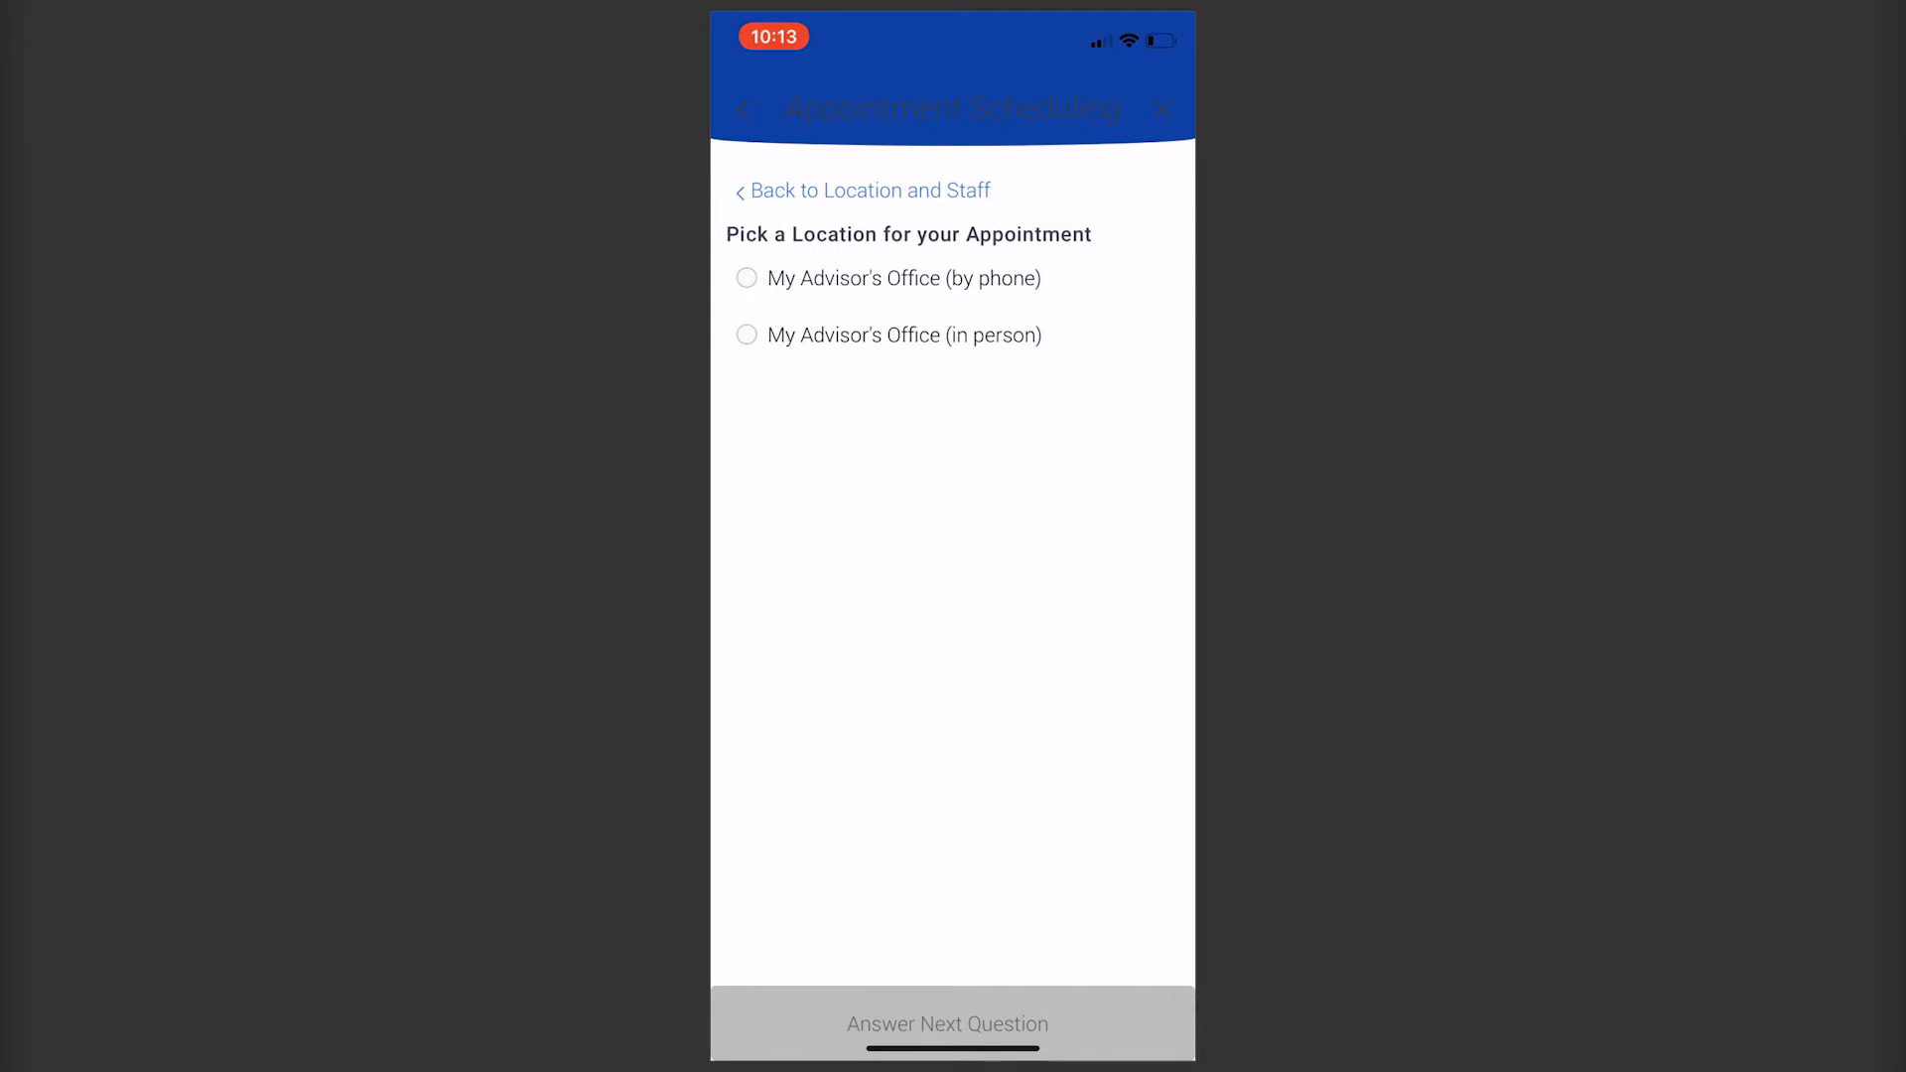
left_click(904, 334)
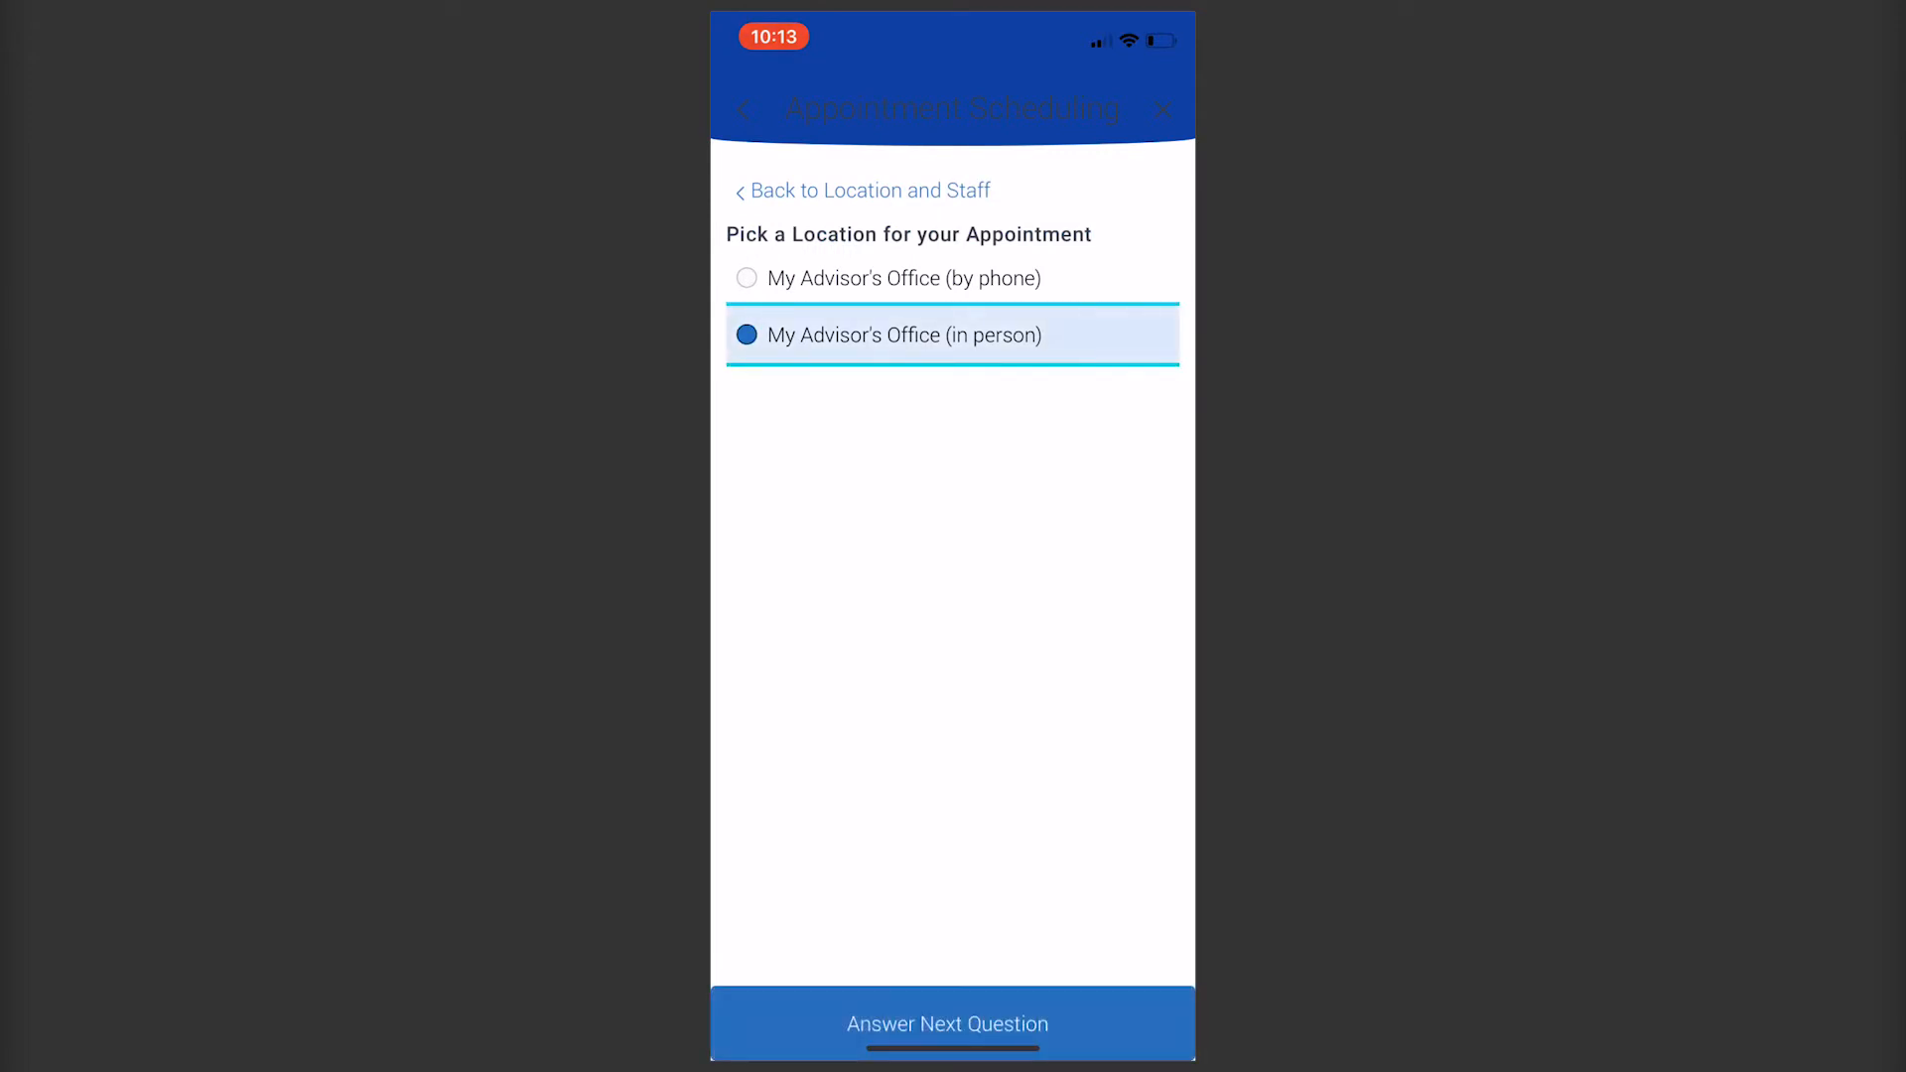
left_click(947, 1024)
left_click(832, 279)
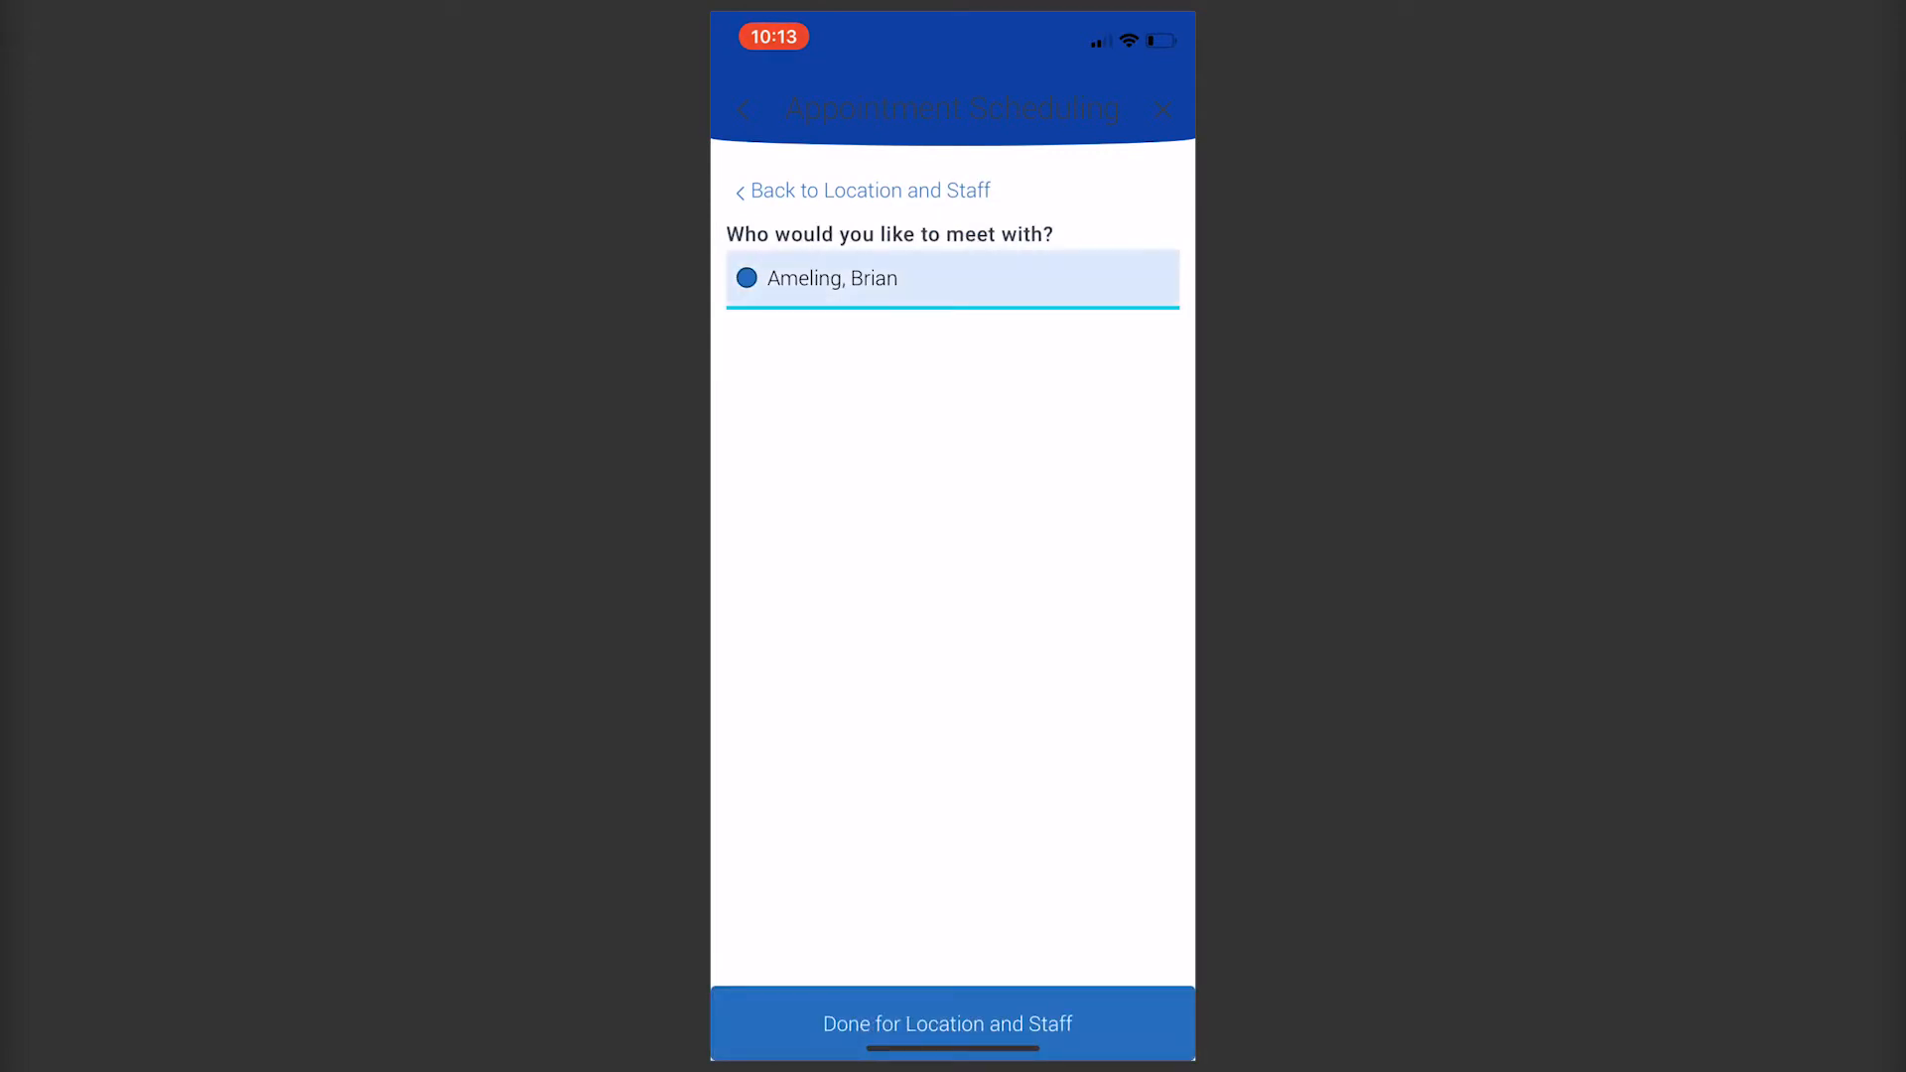
left_click(947, 1022)
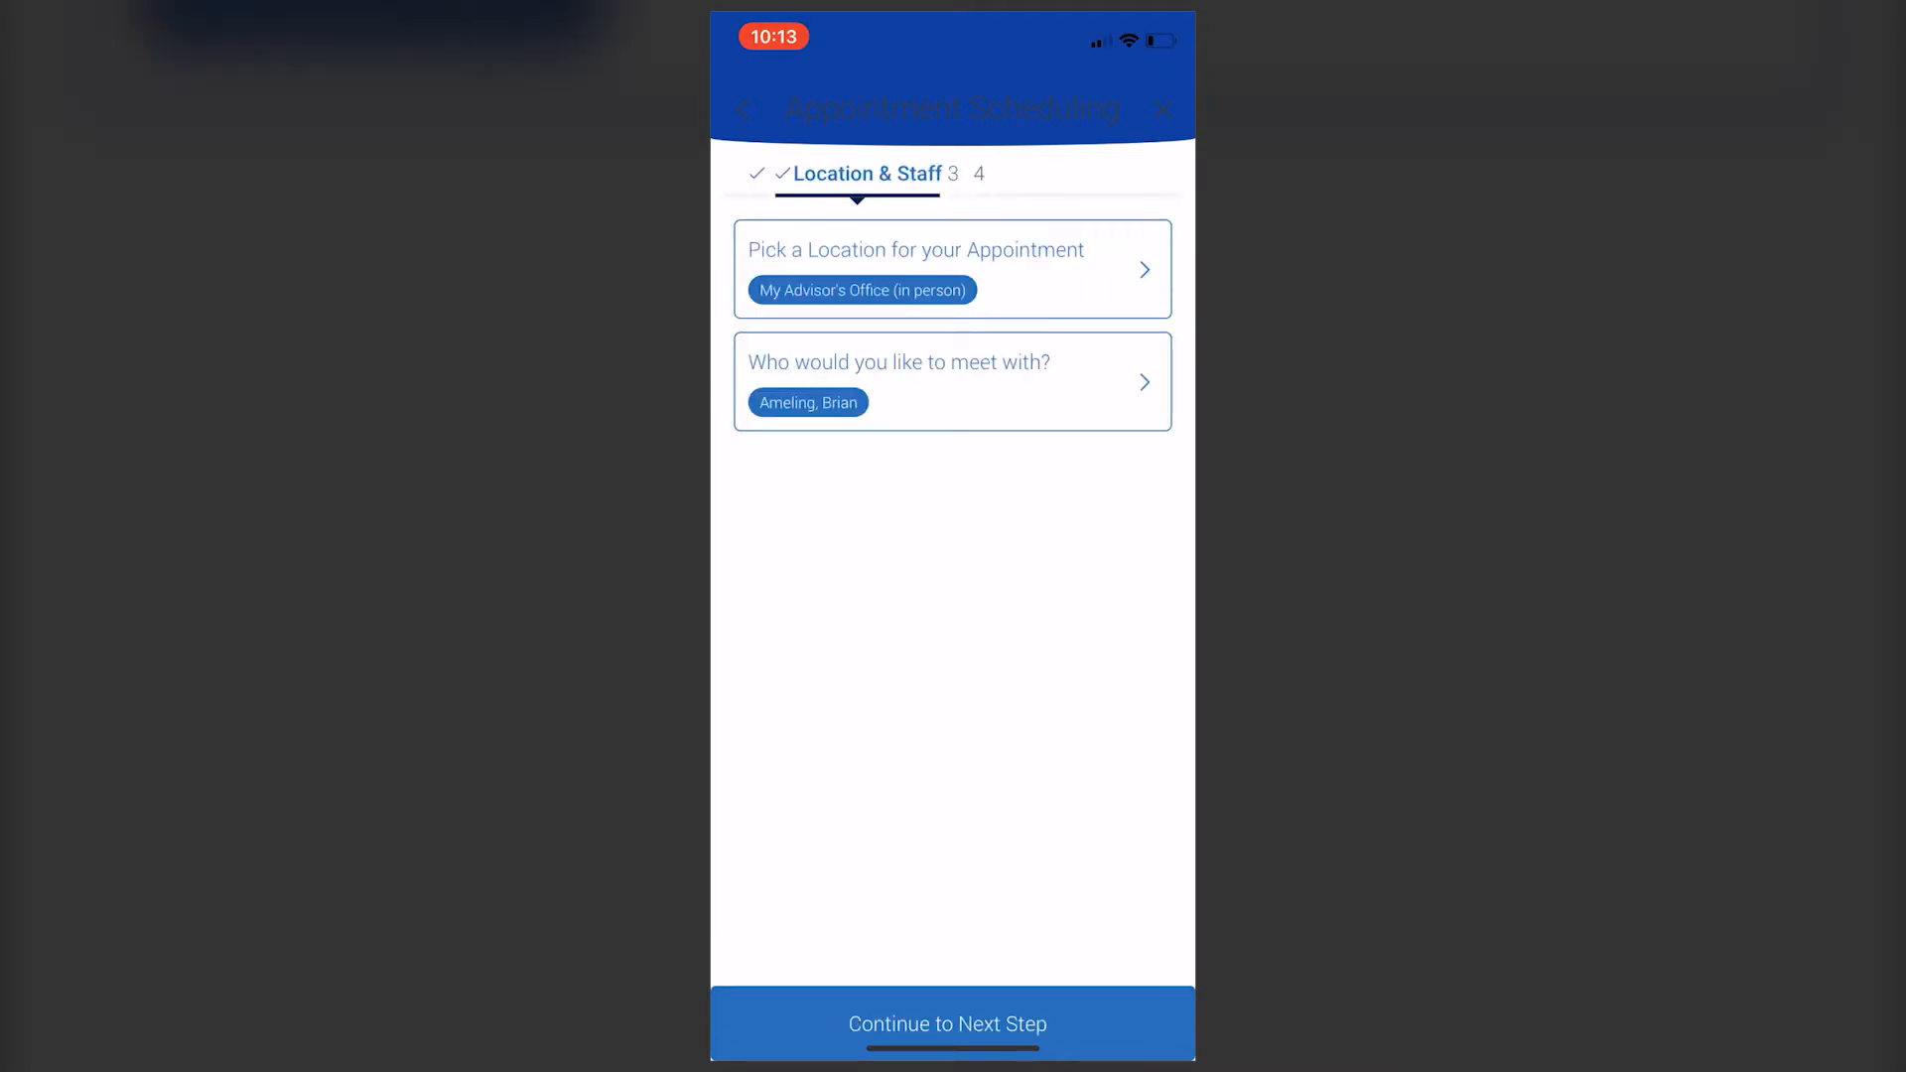
left_click(948, 1022)
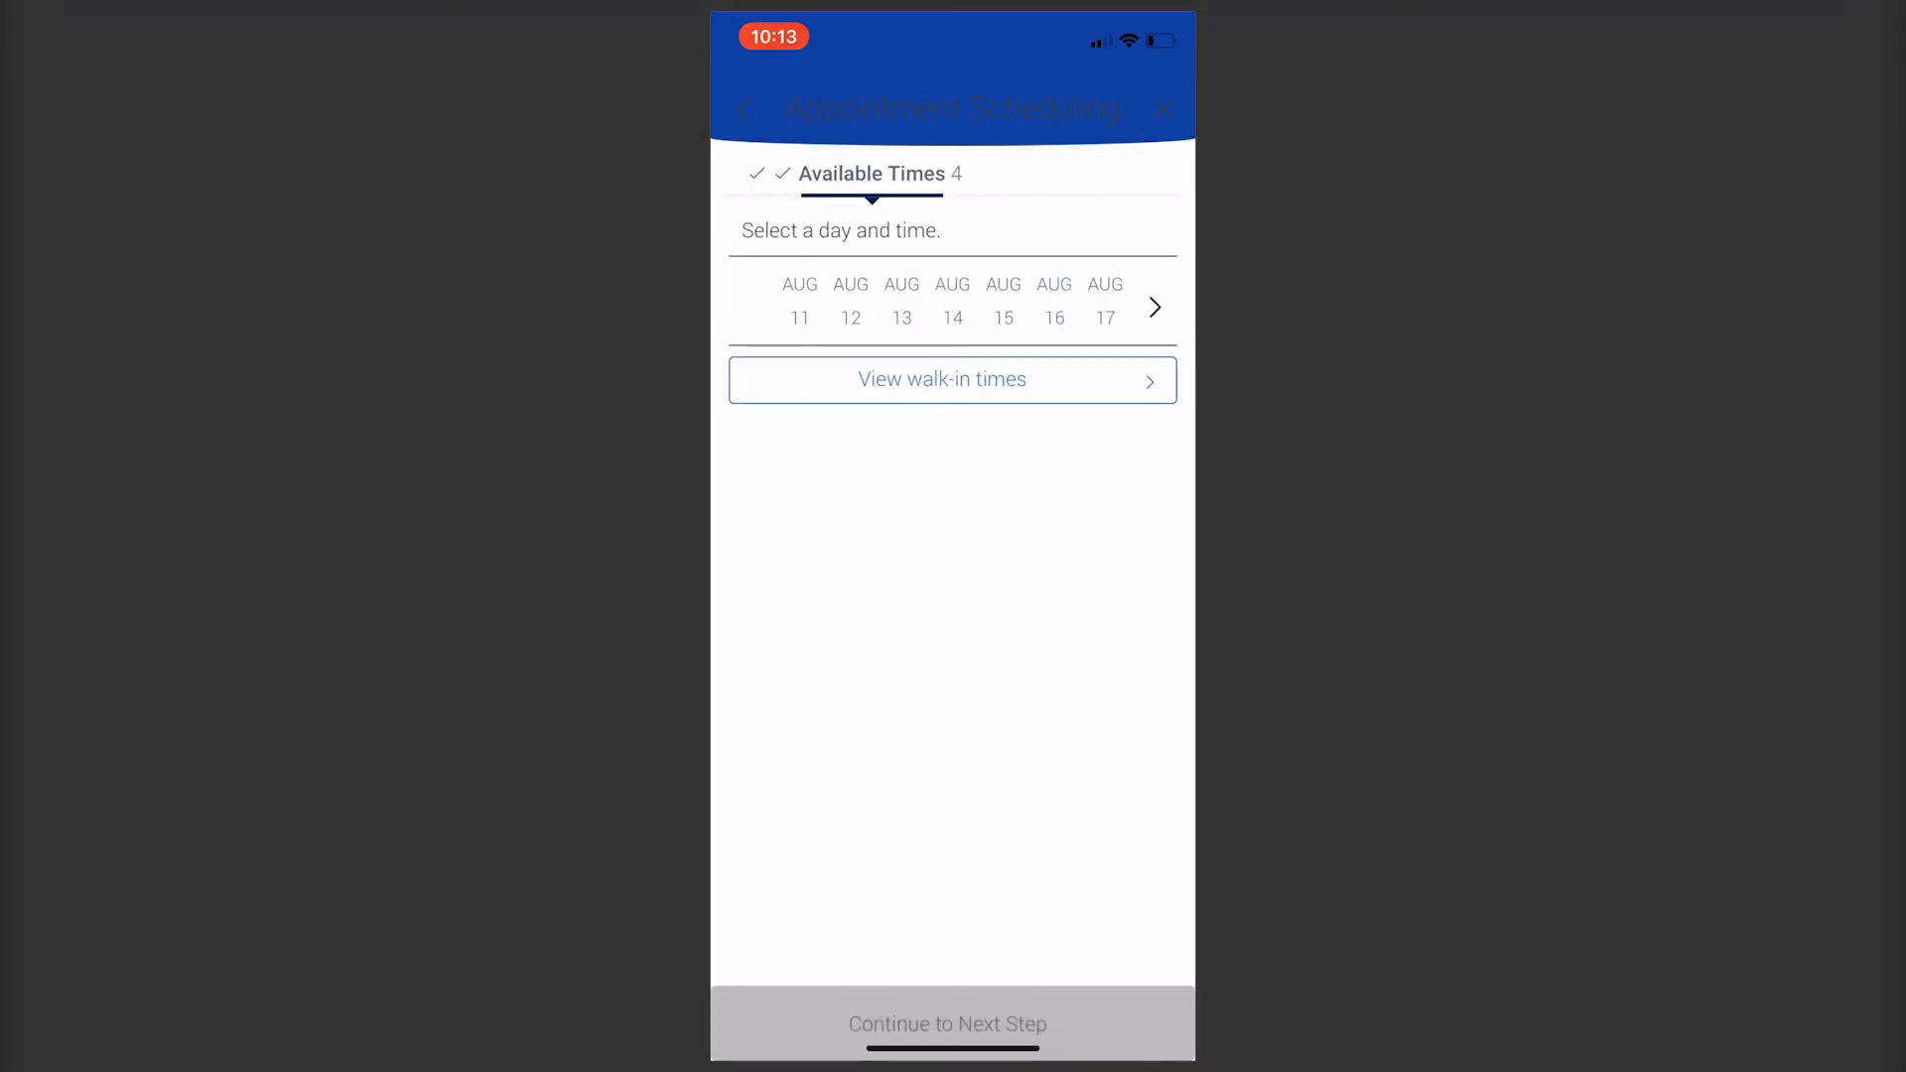
Page to the last week of August and pick August 28 at 12:30 PM
left_click(1054, 301)
left_click(1155, 306)
left_click(1153, 308)
left_click(951, 301)
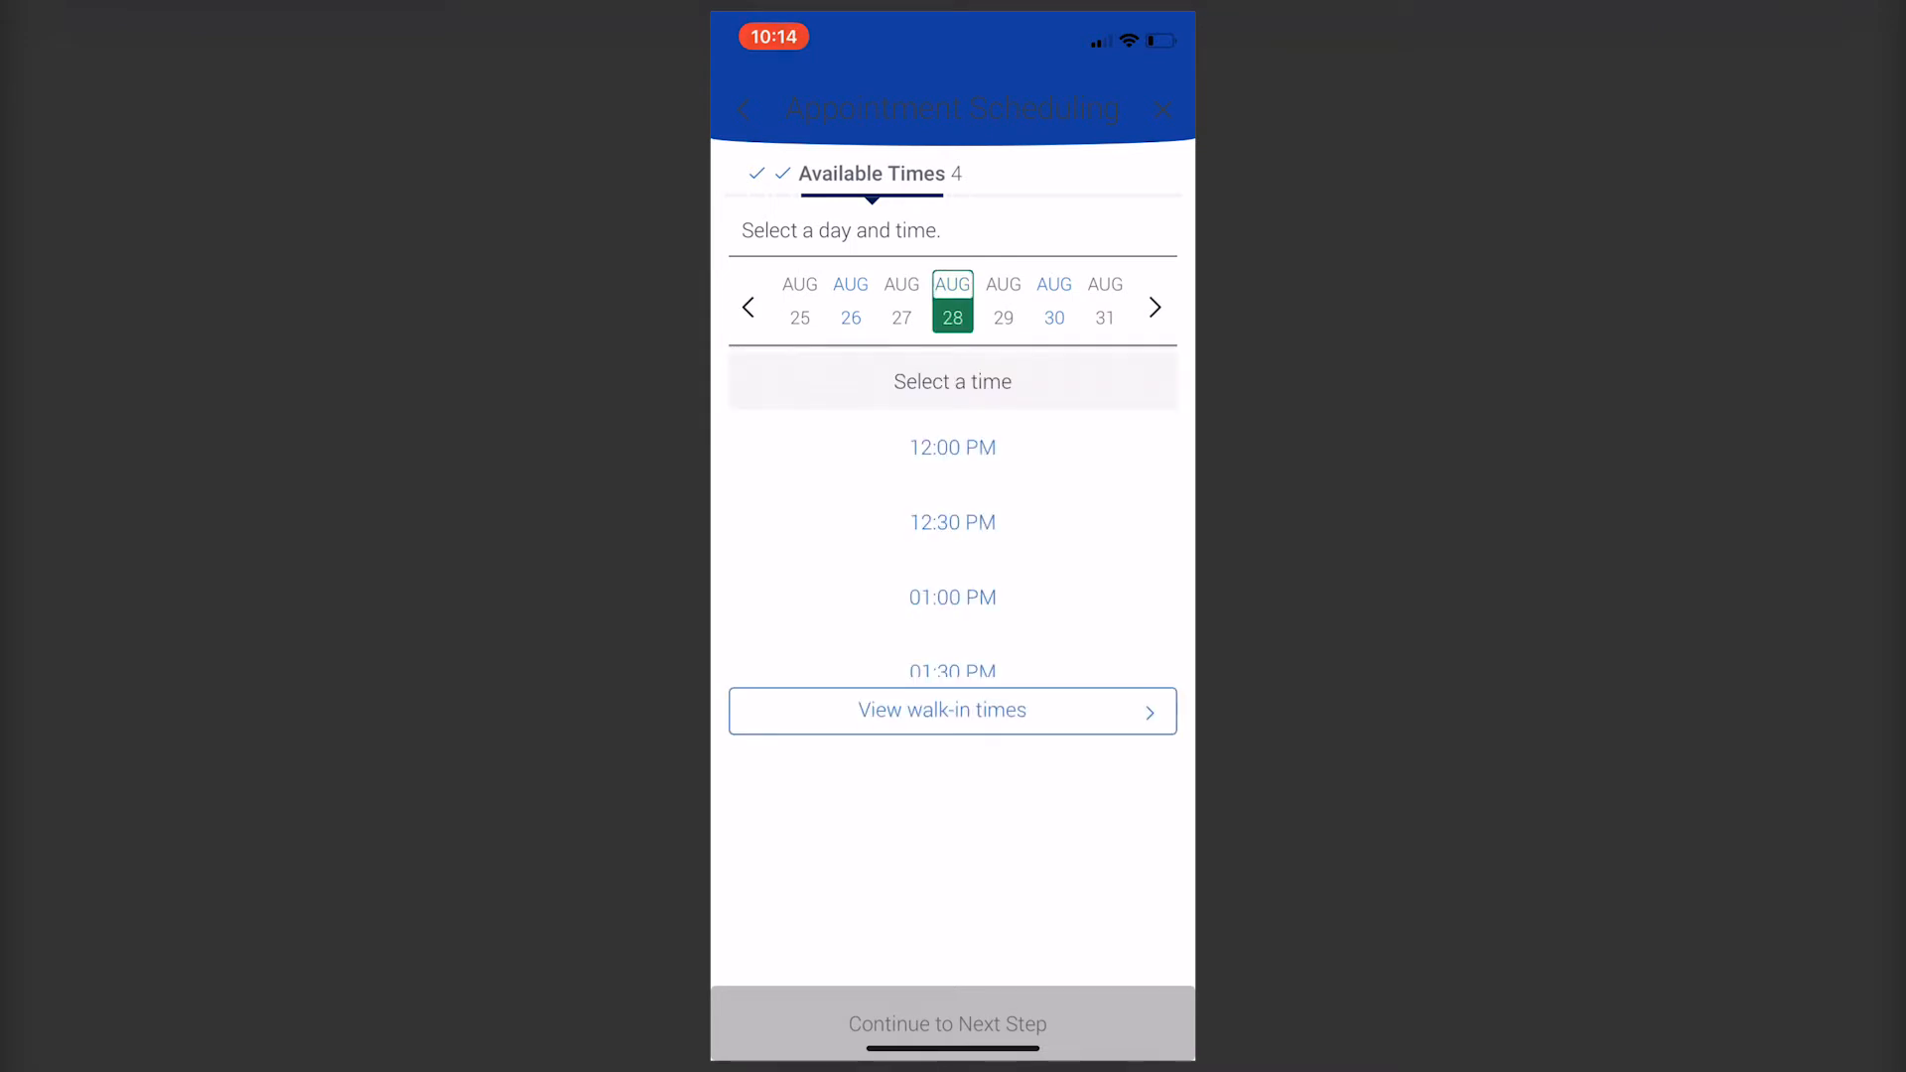
left_click(952, 522)
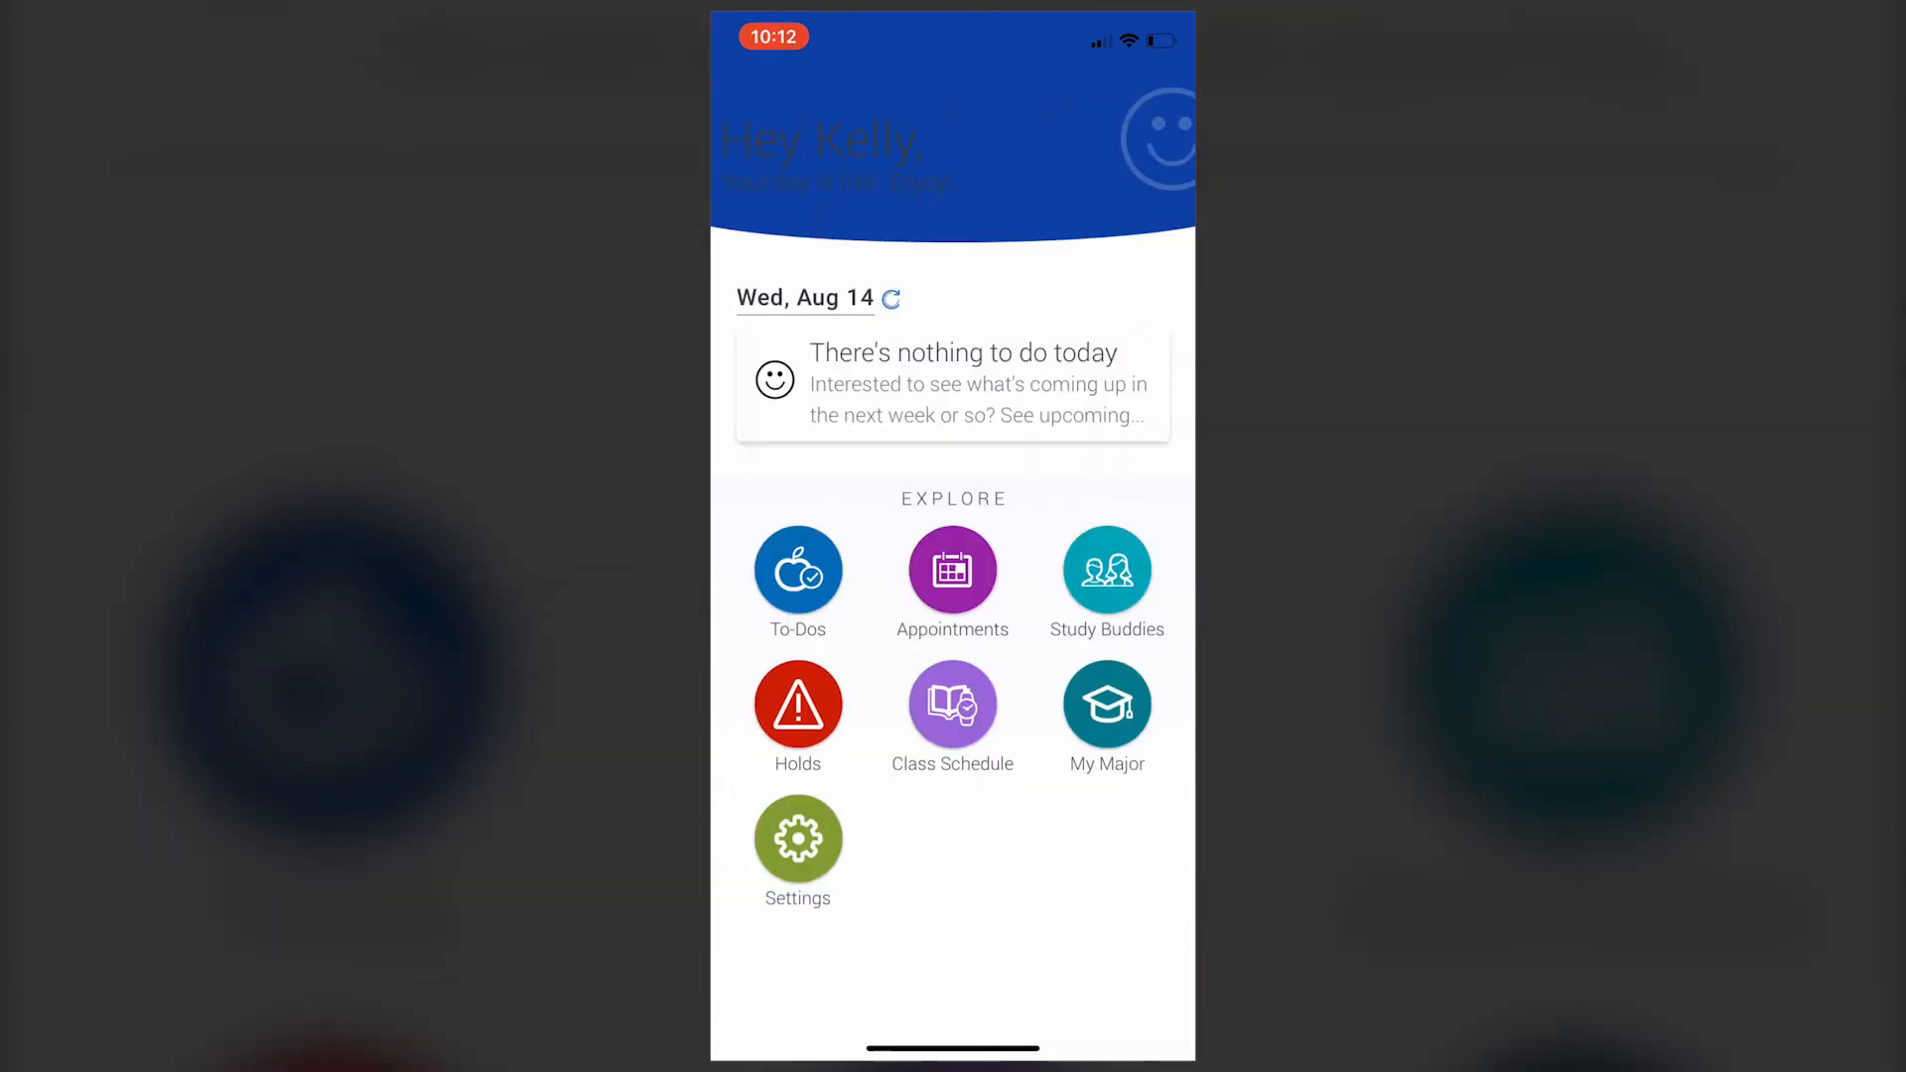
View the empty class schedule in weekly Schedule View, then go to My Major
left_click(952, 714)
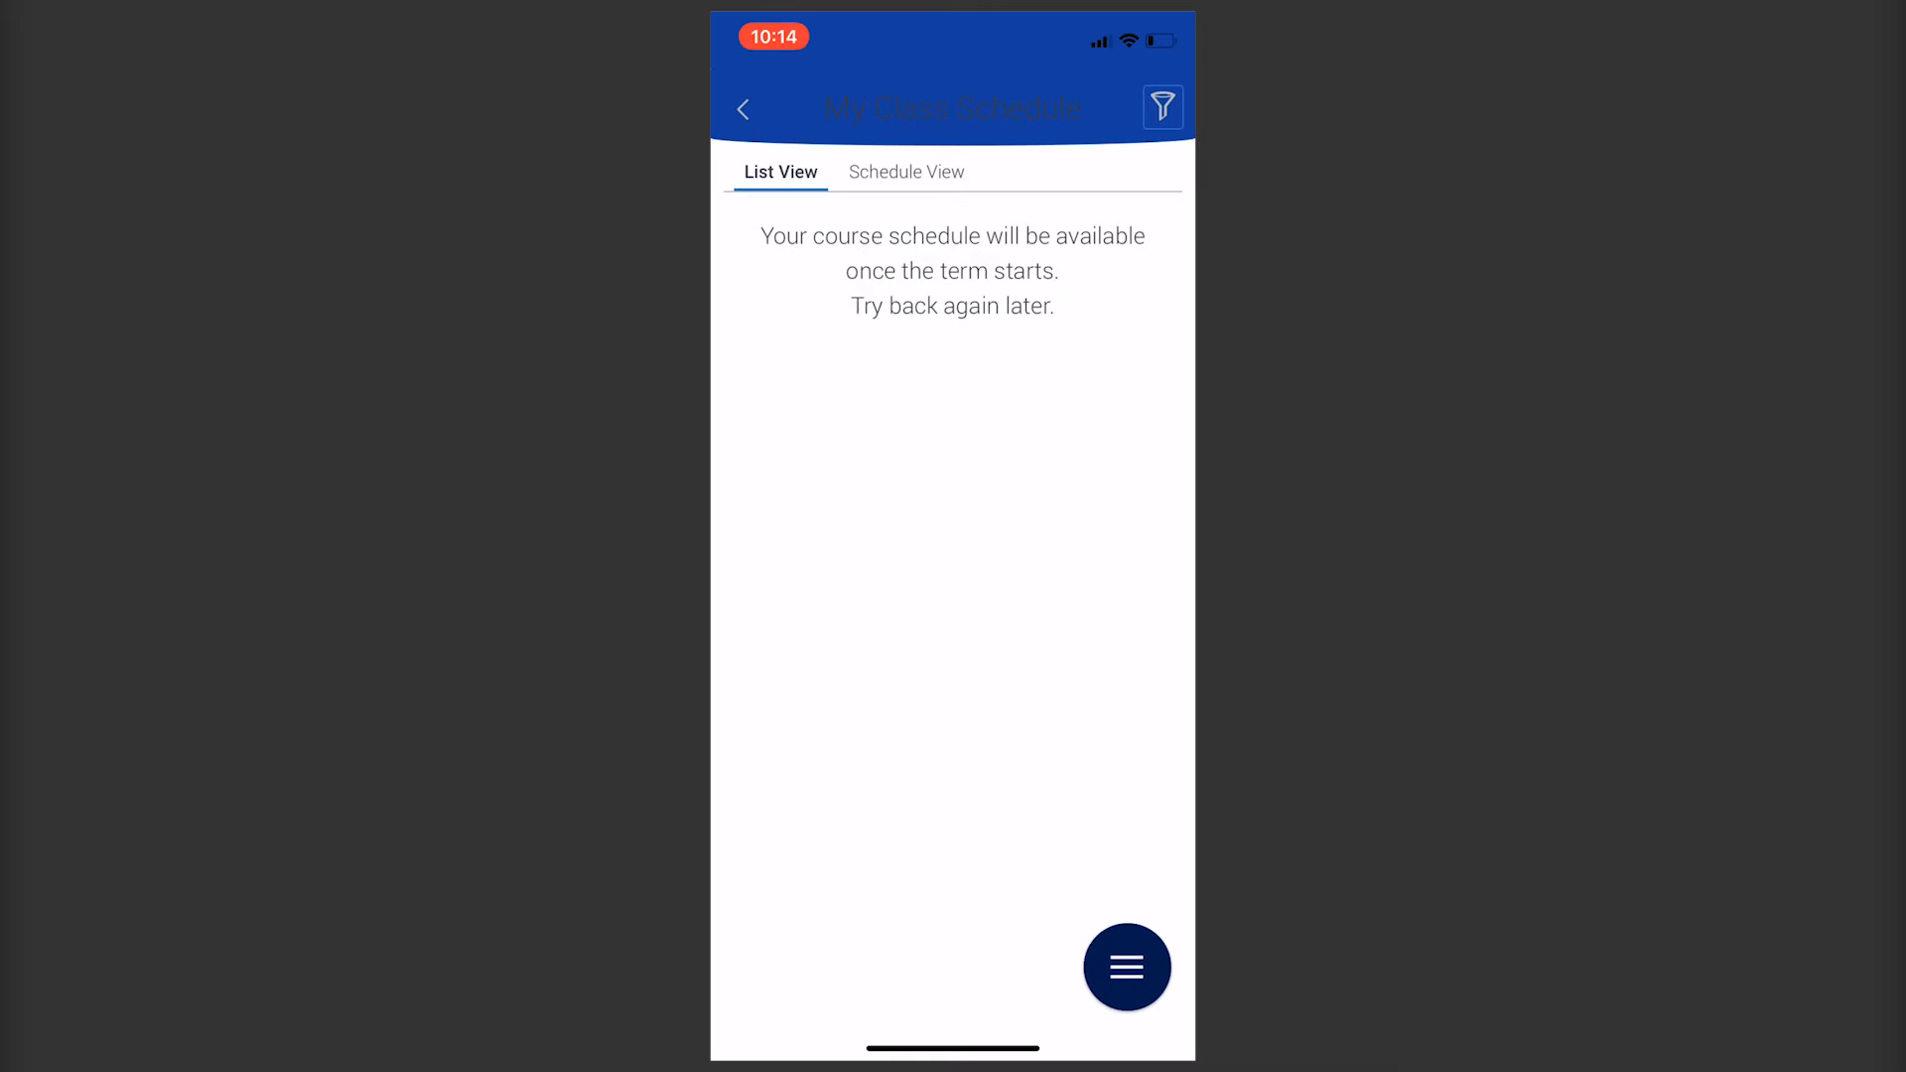
left_click(905, 172)
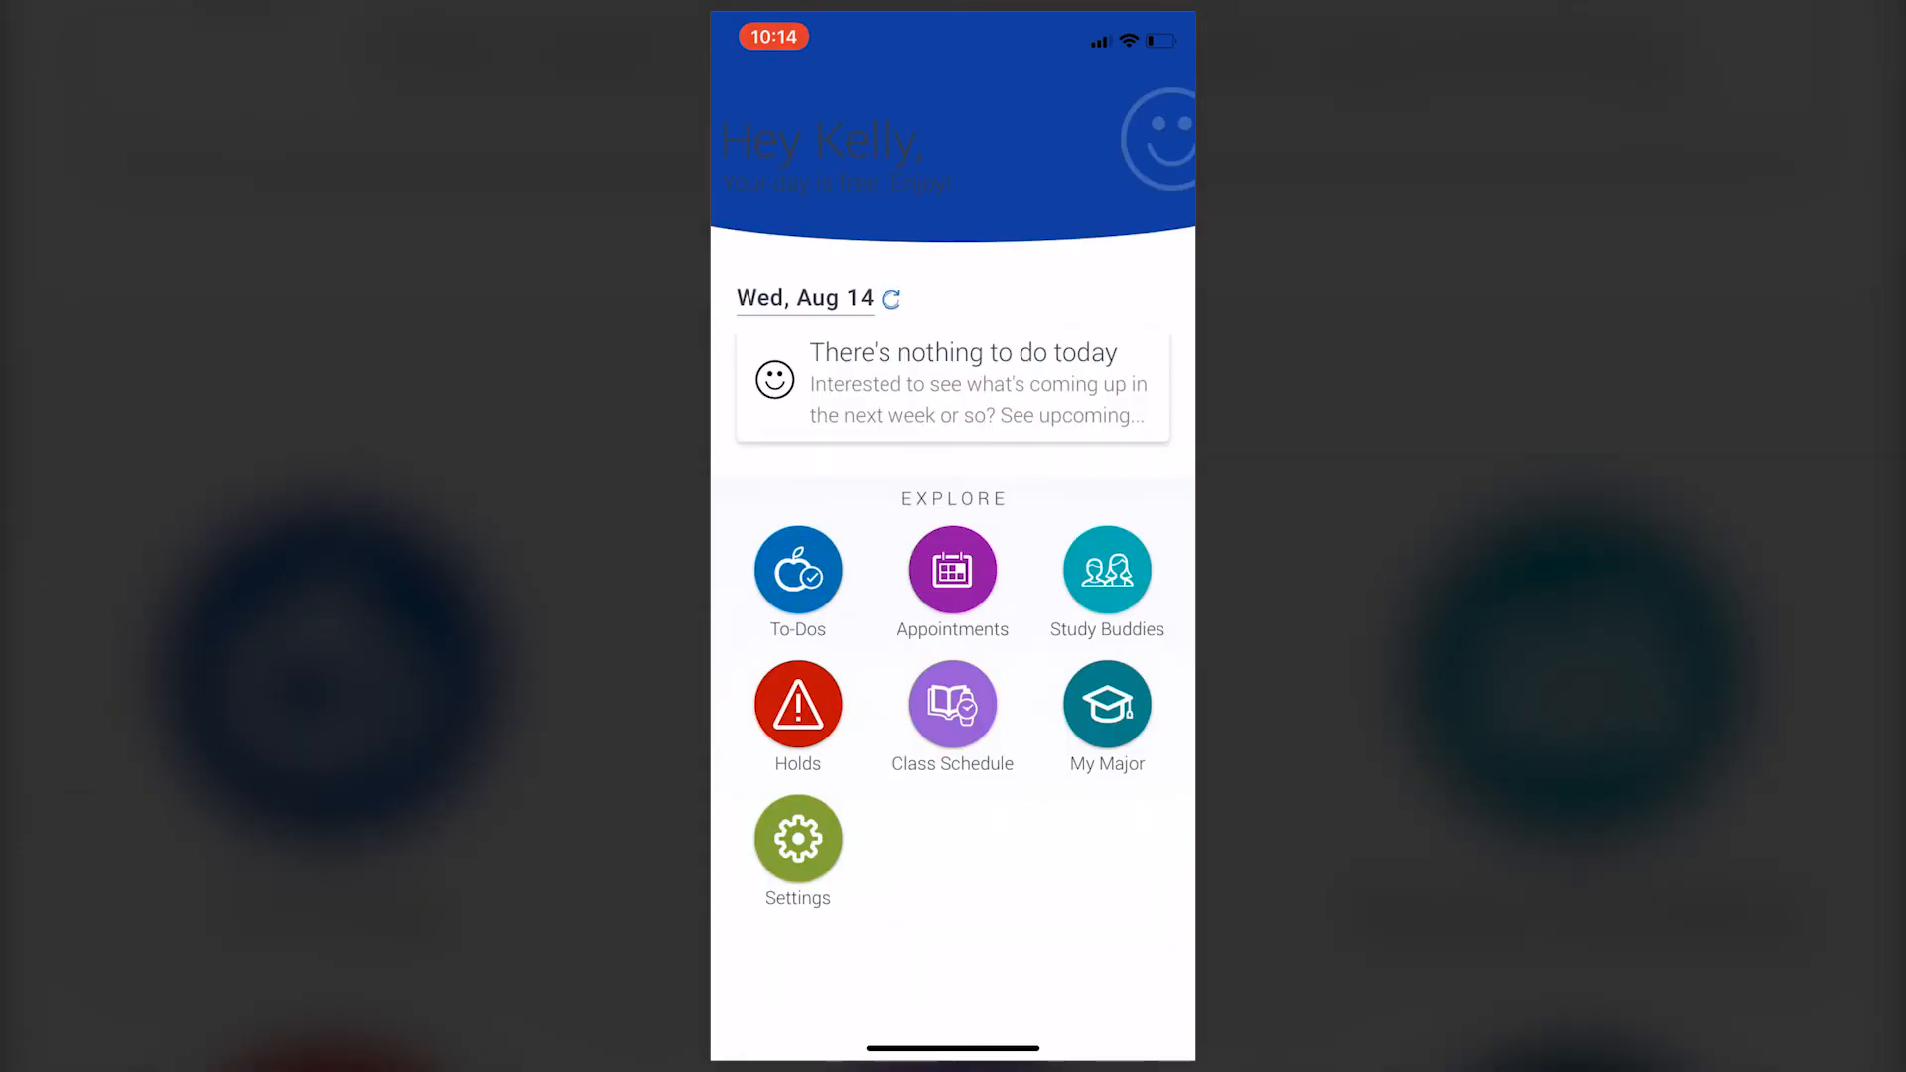
left_click(1107, 705)
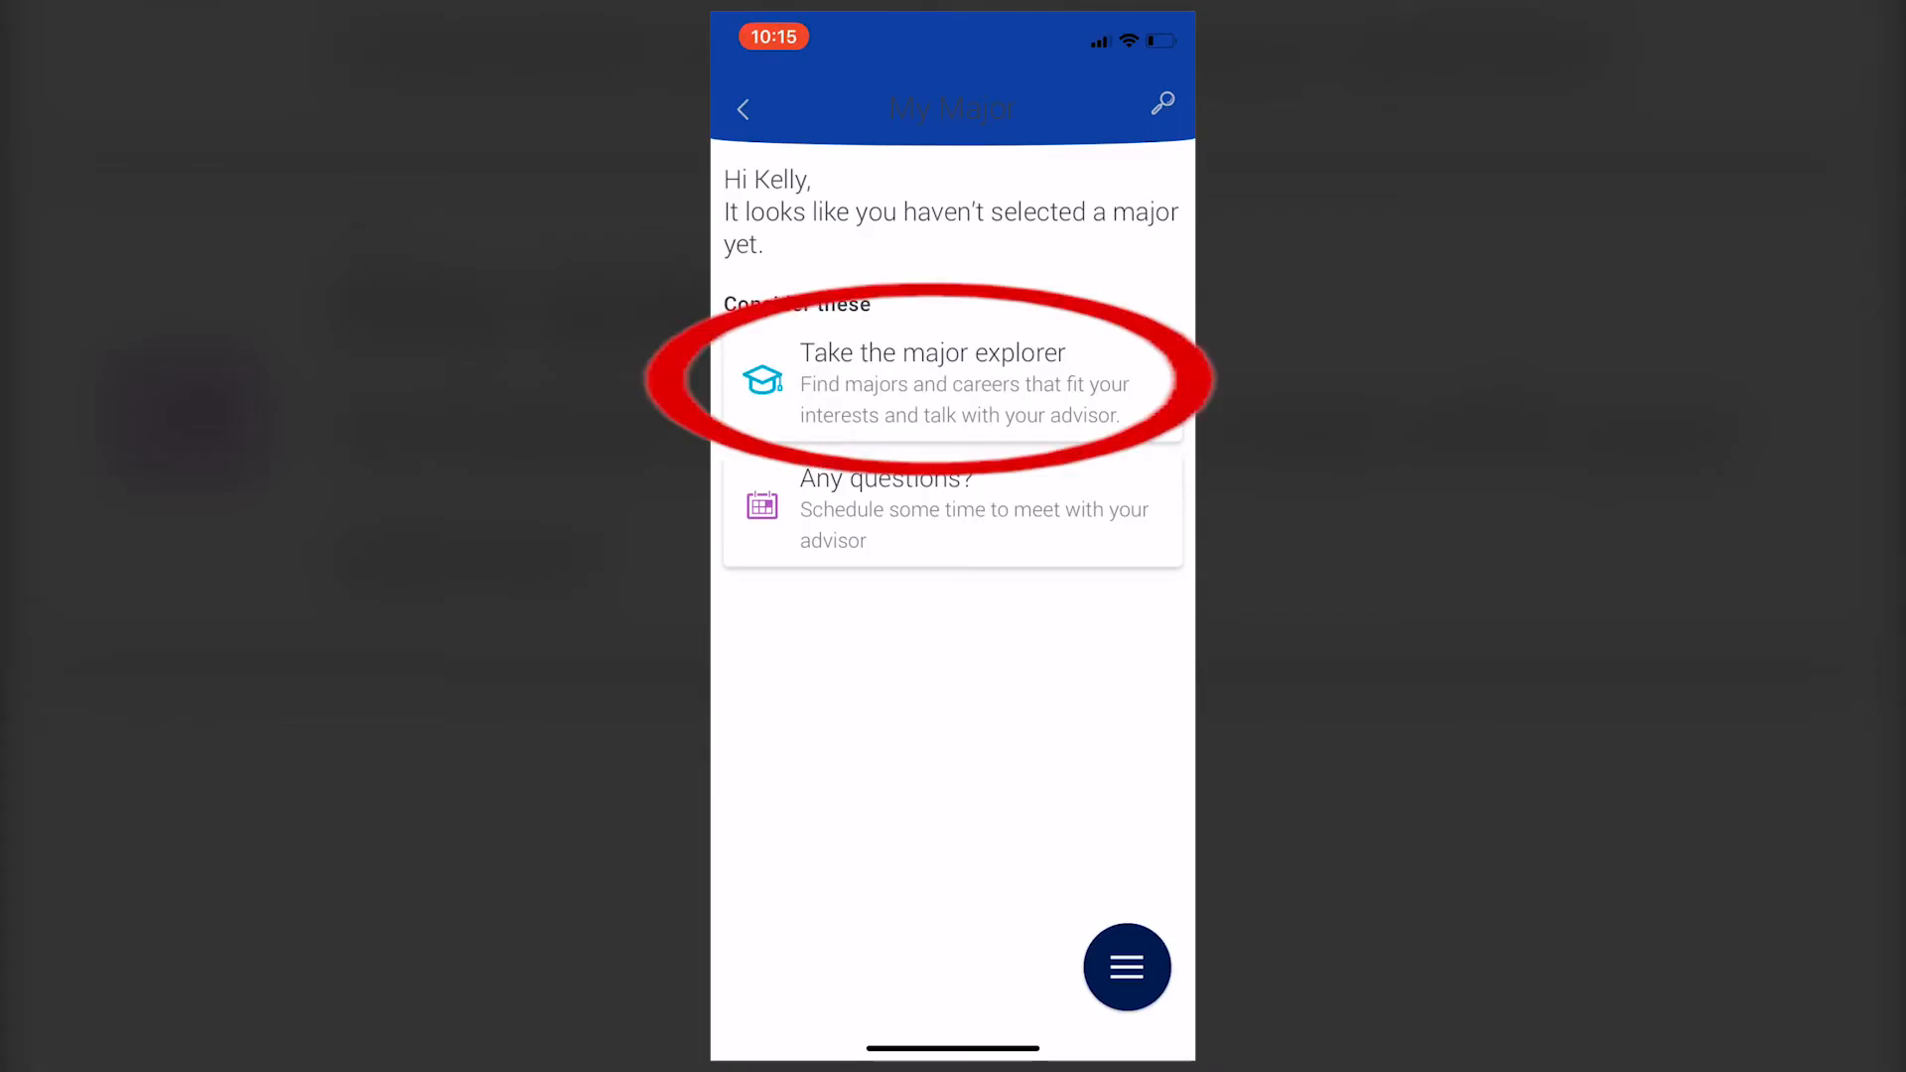
Start the major explorer answering Match My Interests, start my career, and English as enjoyed subject
left_click(954, 383)
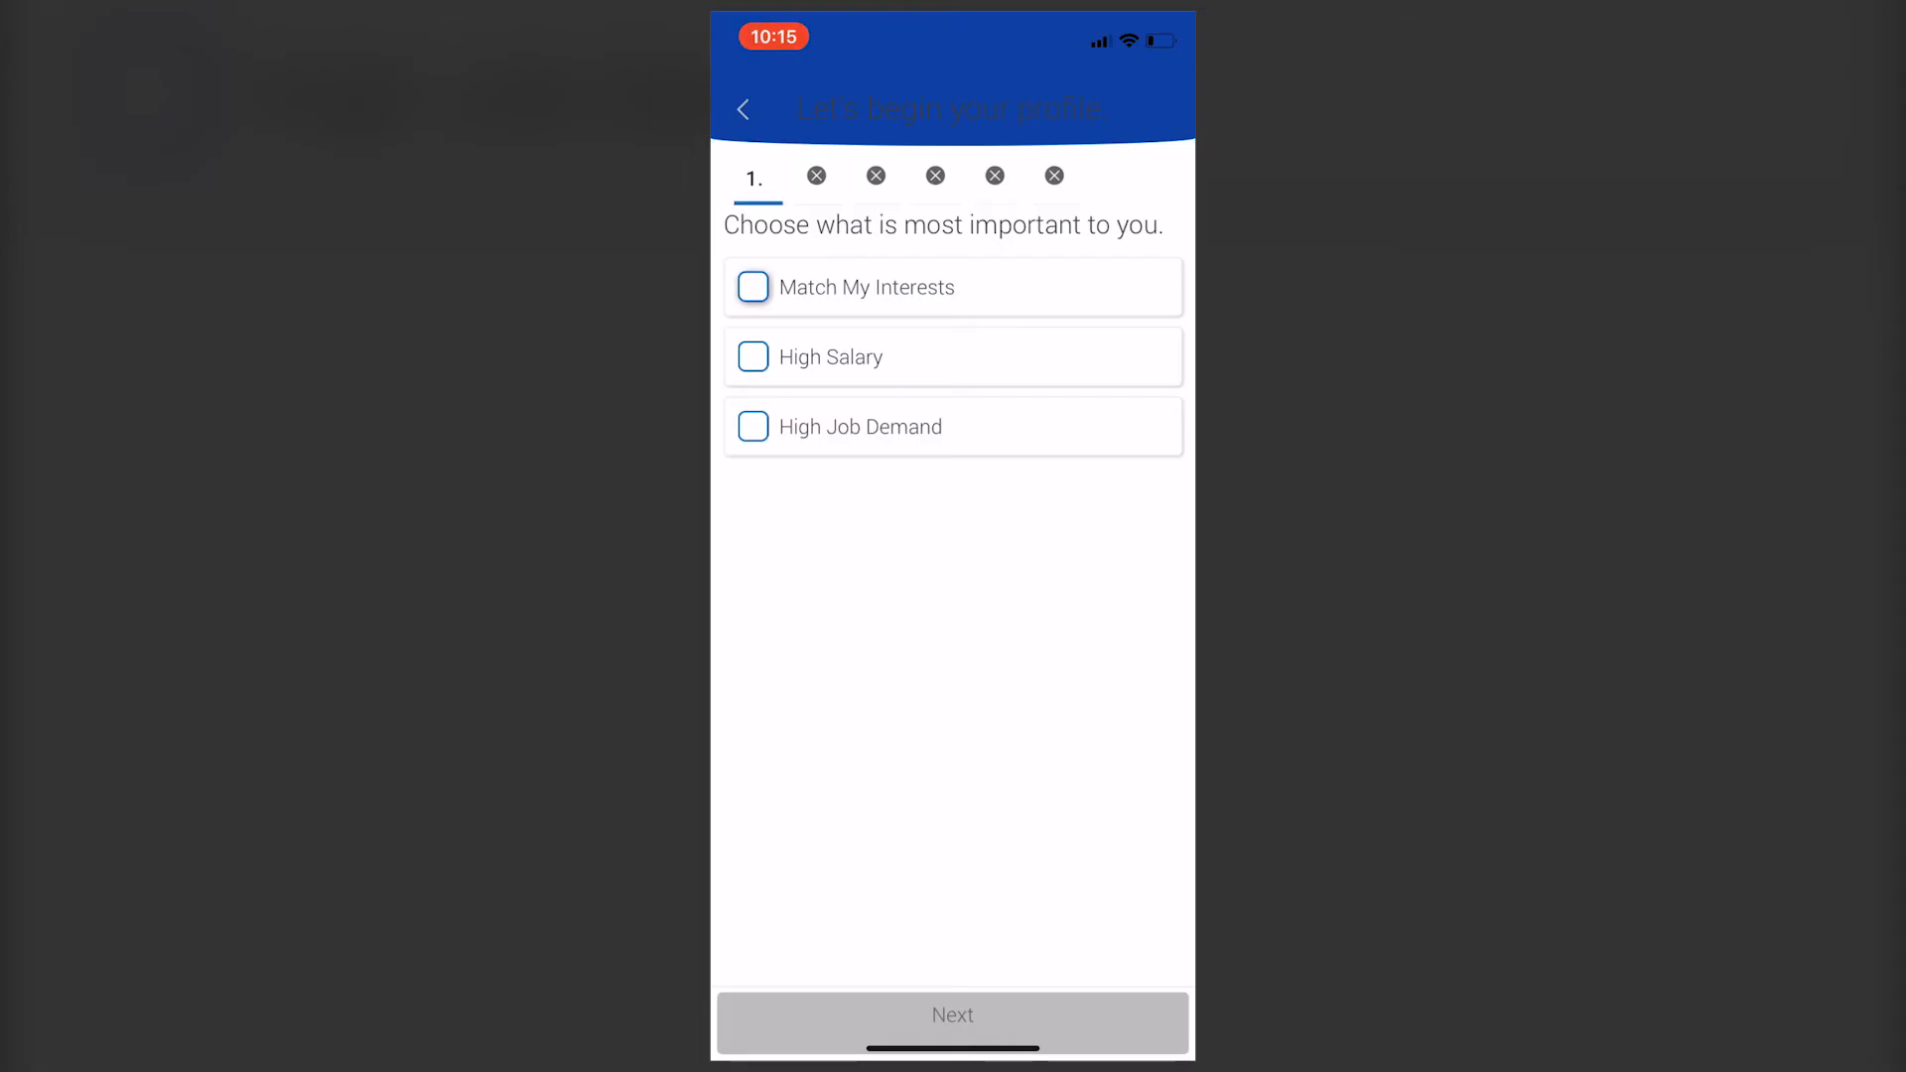
left_click(751, 286)
left_click(954, 1013)
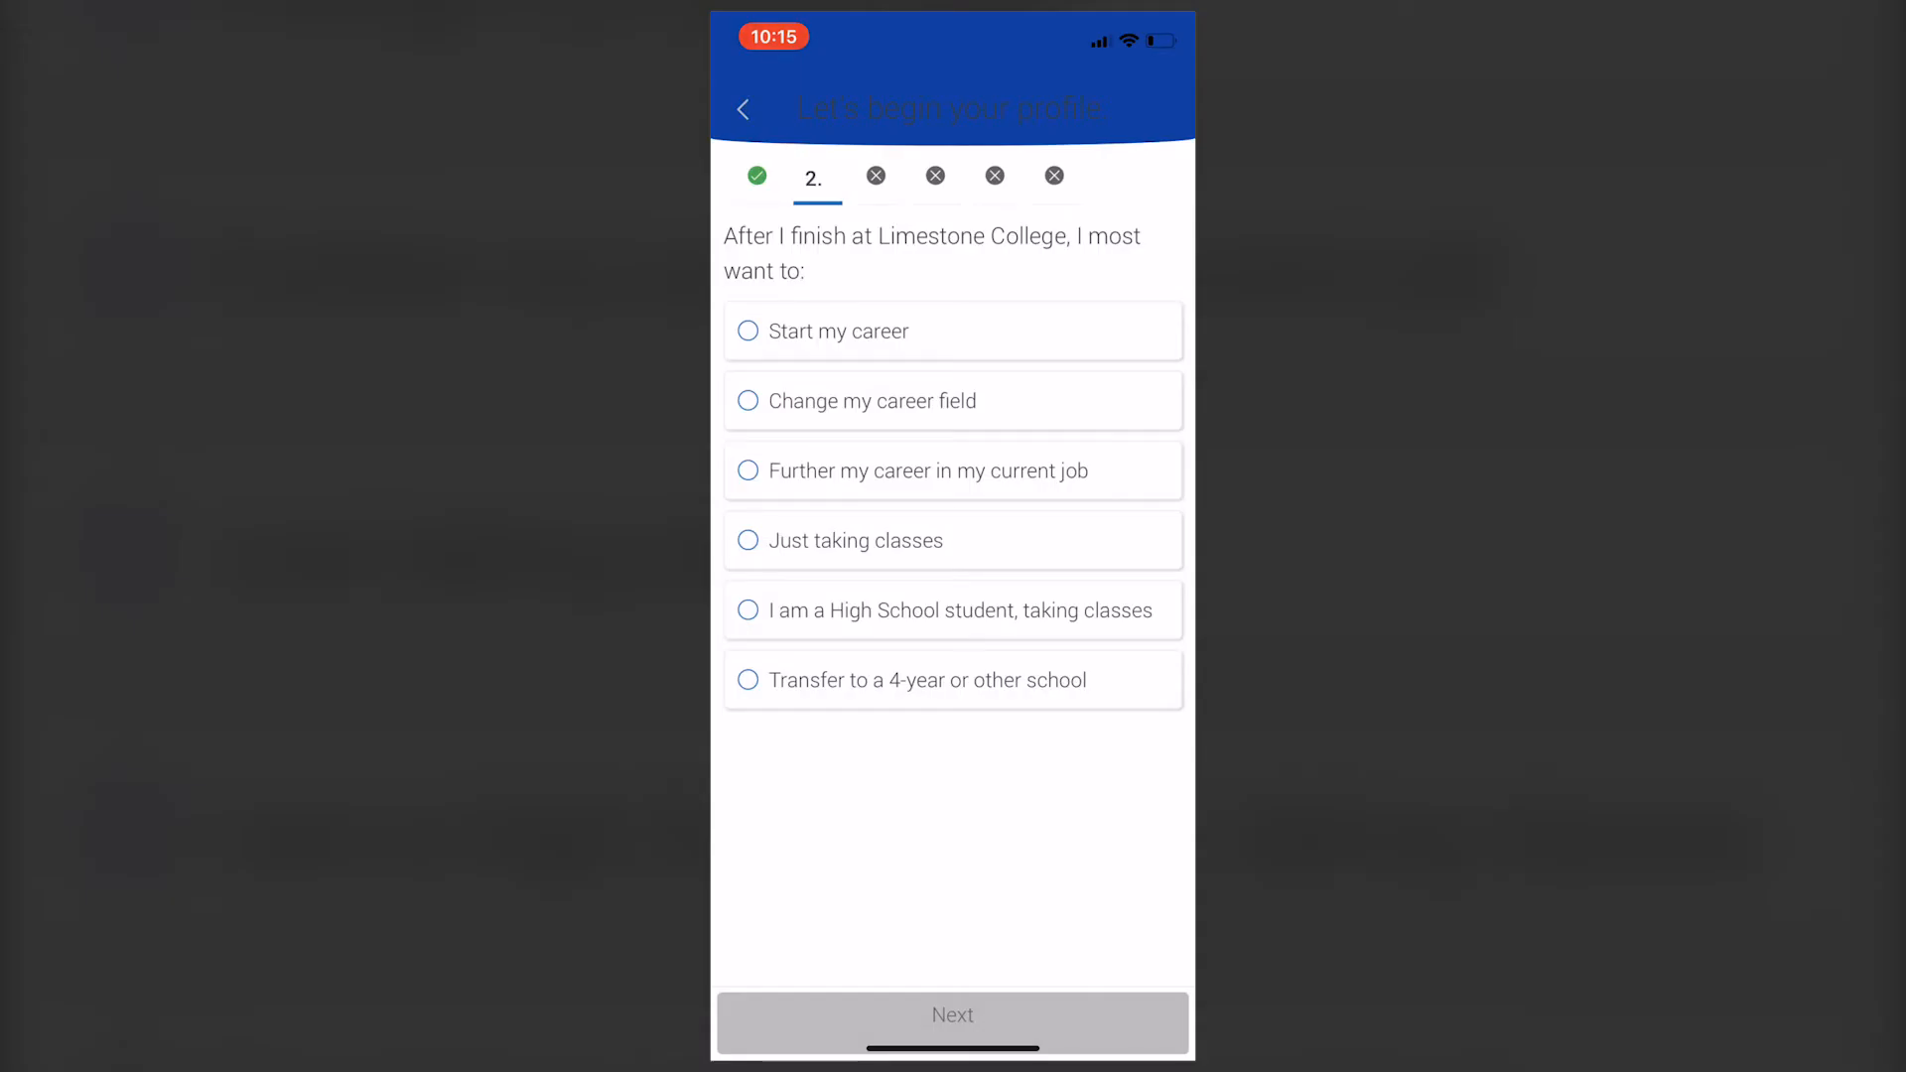
left_click(748, 331)
left_click(953, 1015)
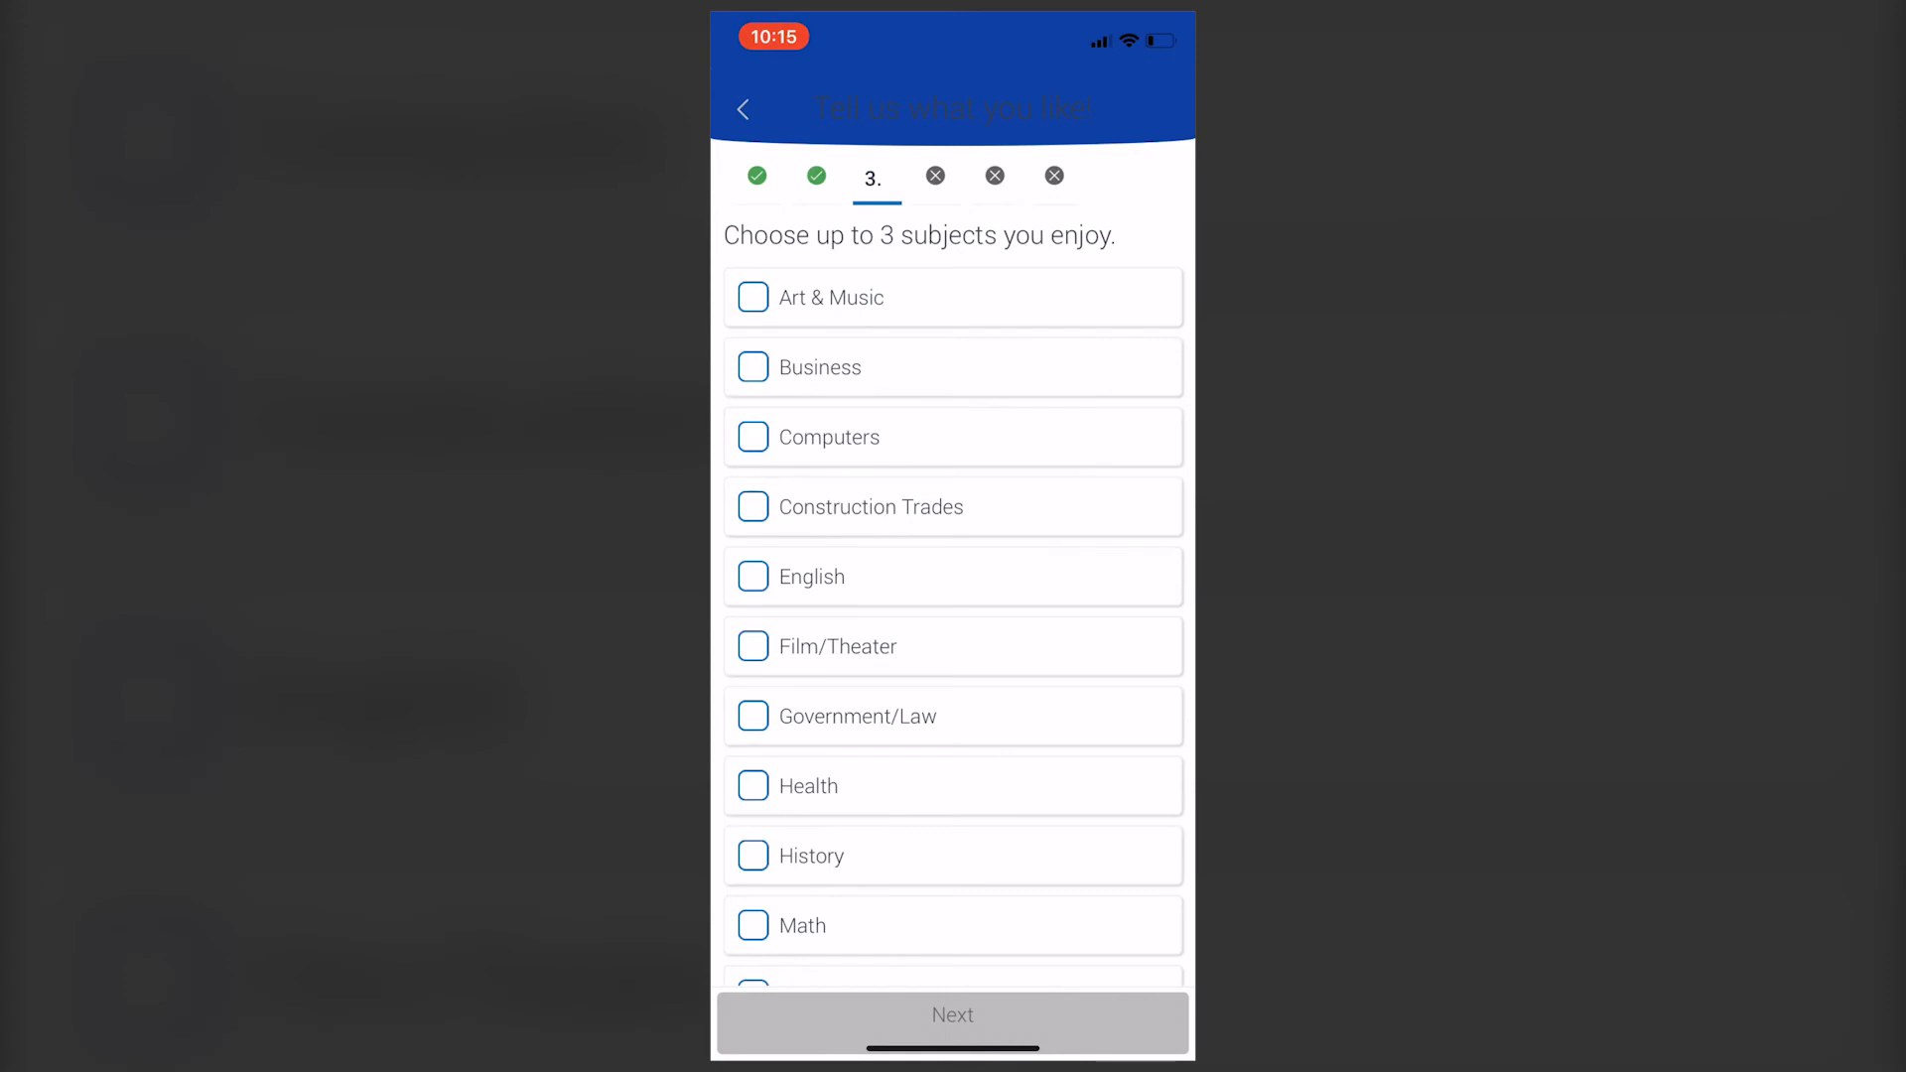
scroll(953, 596, "down", 2)
scroll(953, 596, "up", 1)
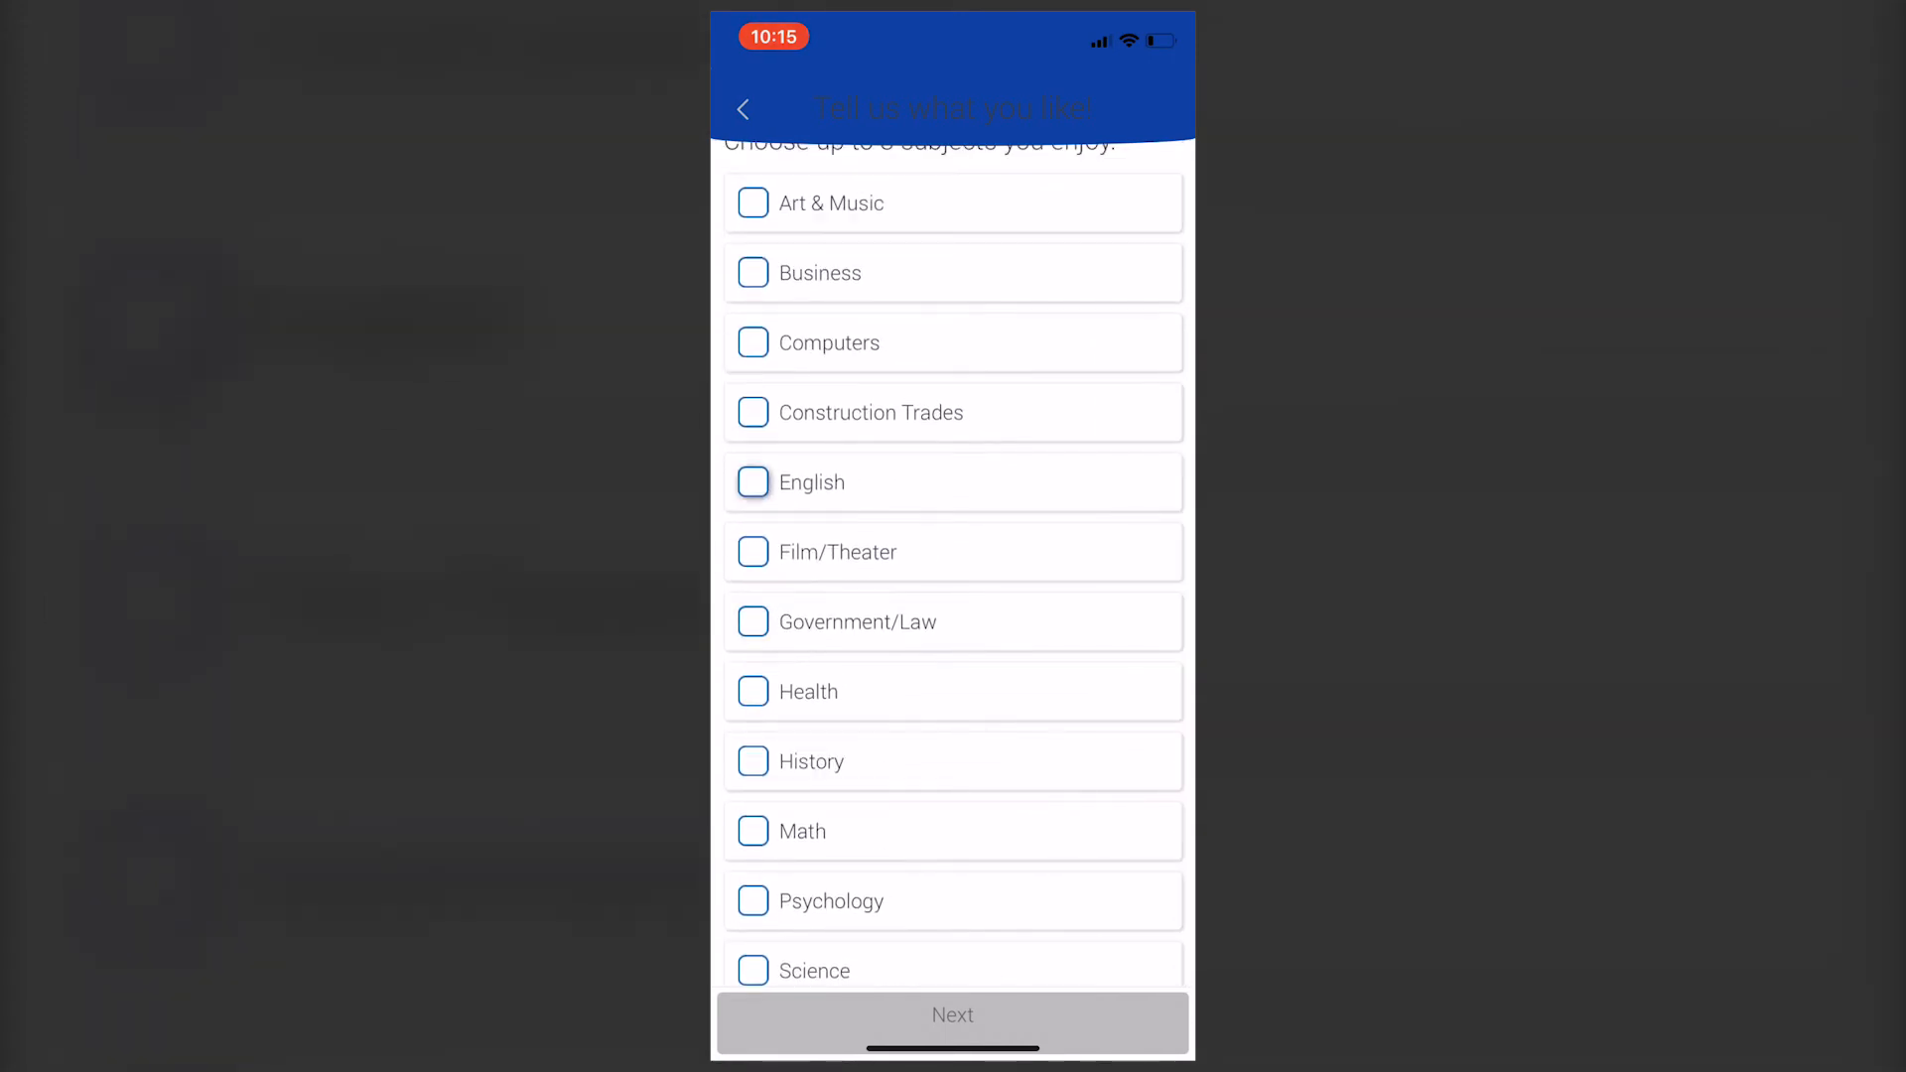
left_click(754, 482)
left_click(953, 1015)
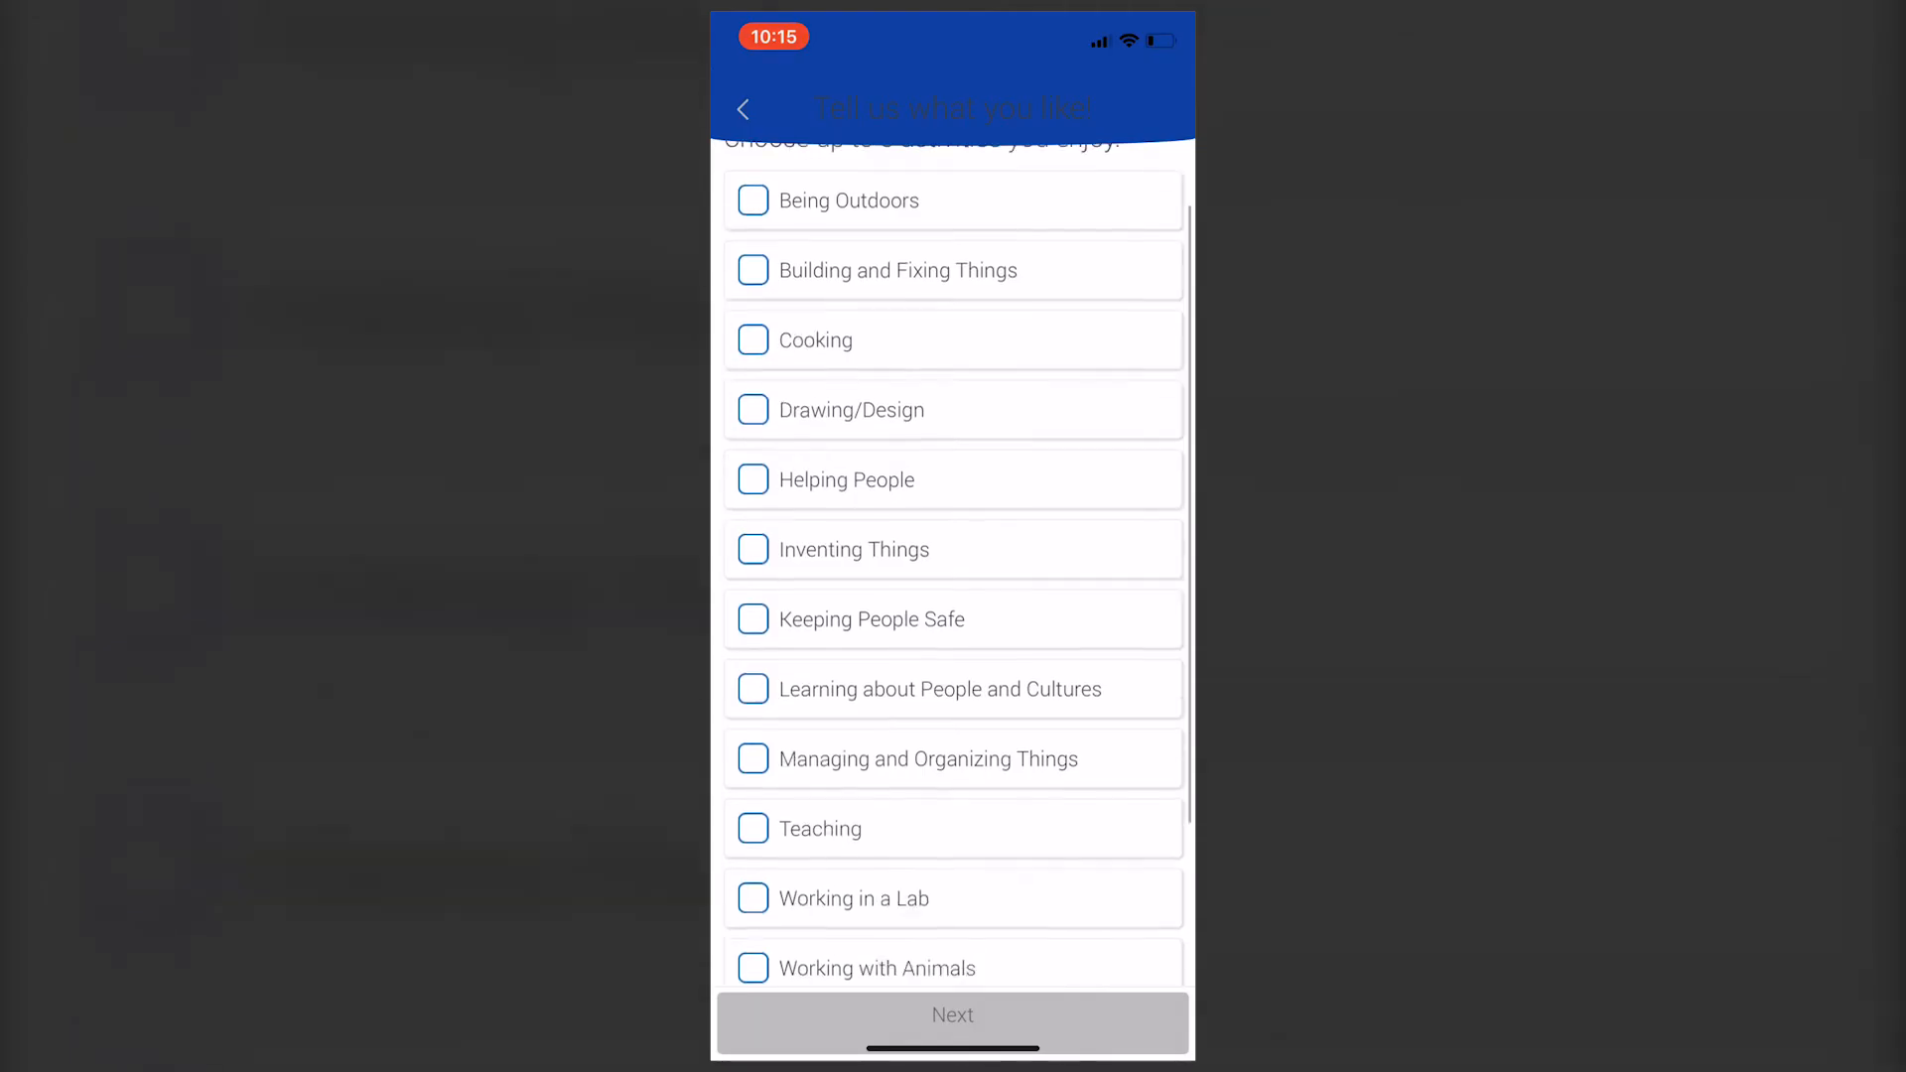
scroll(953, 596, "down", 2)
scroll(953, 596, "down", 1)
Pick Teaching and Working with Children, then Communications, Education and Human Services, and get suggested majors
left_click(754, 590)
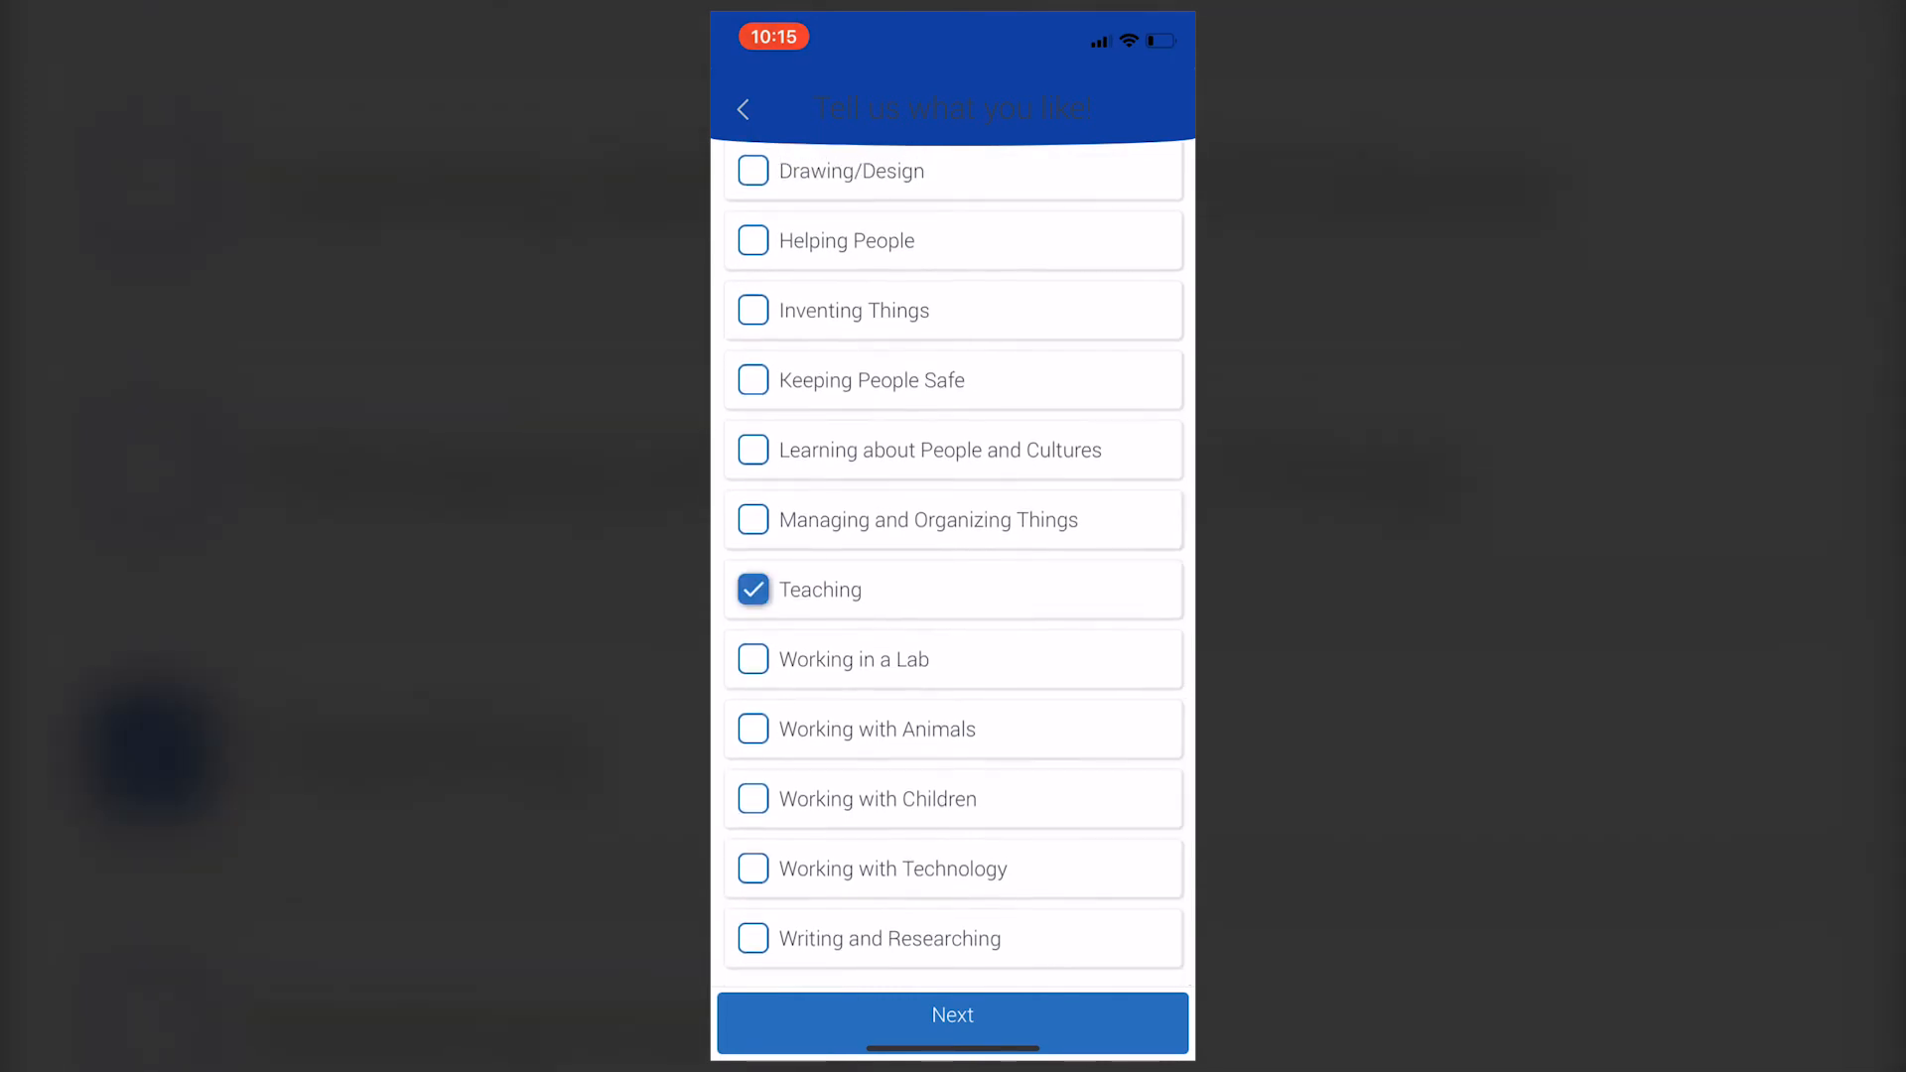
left_click(754, 799)
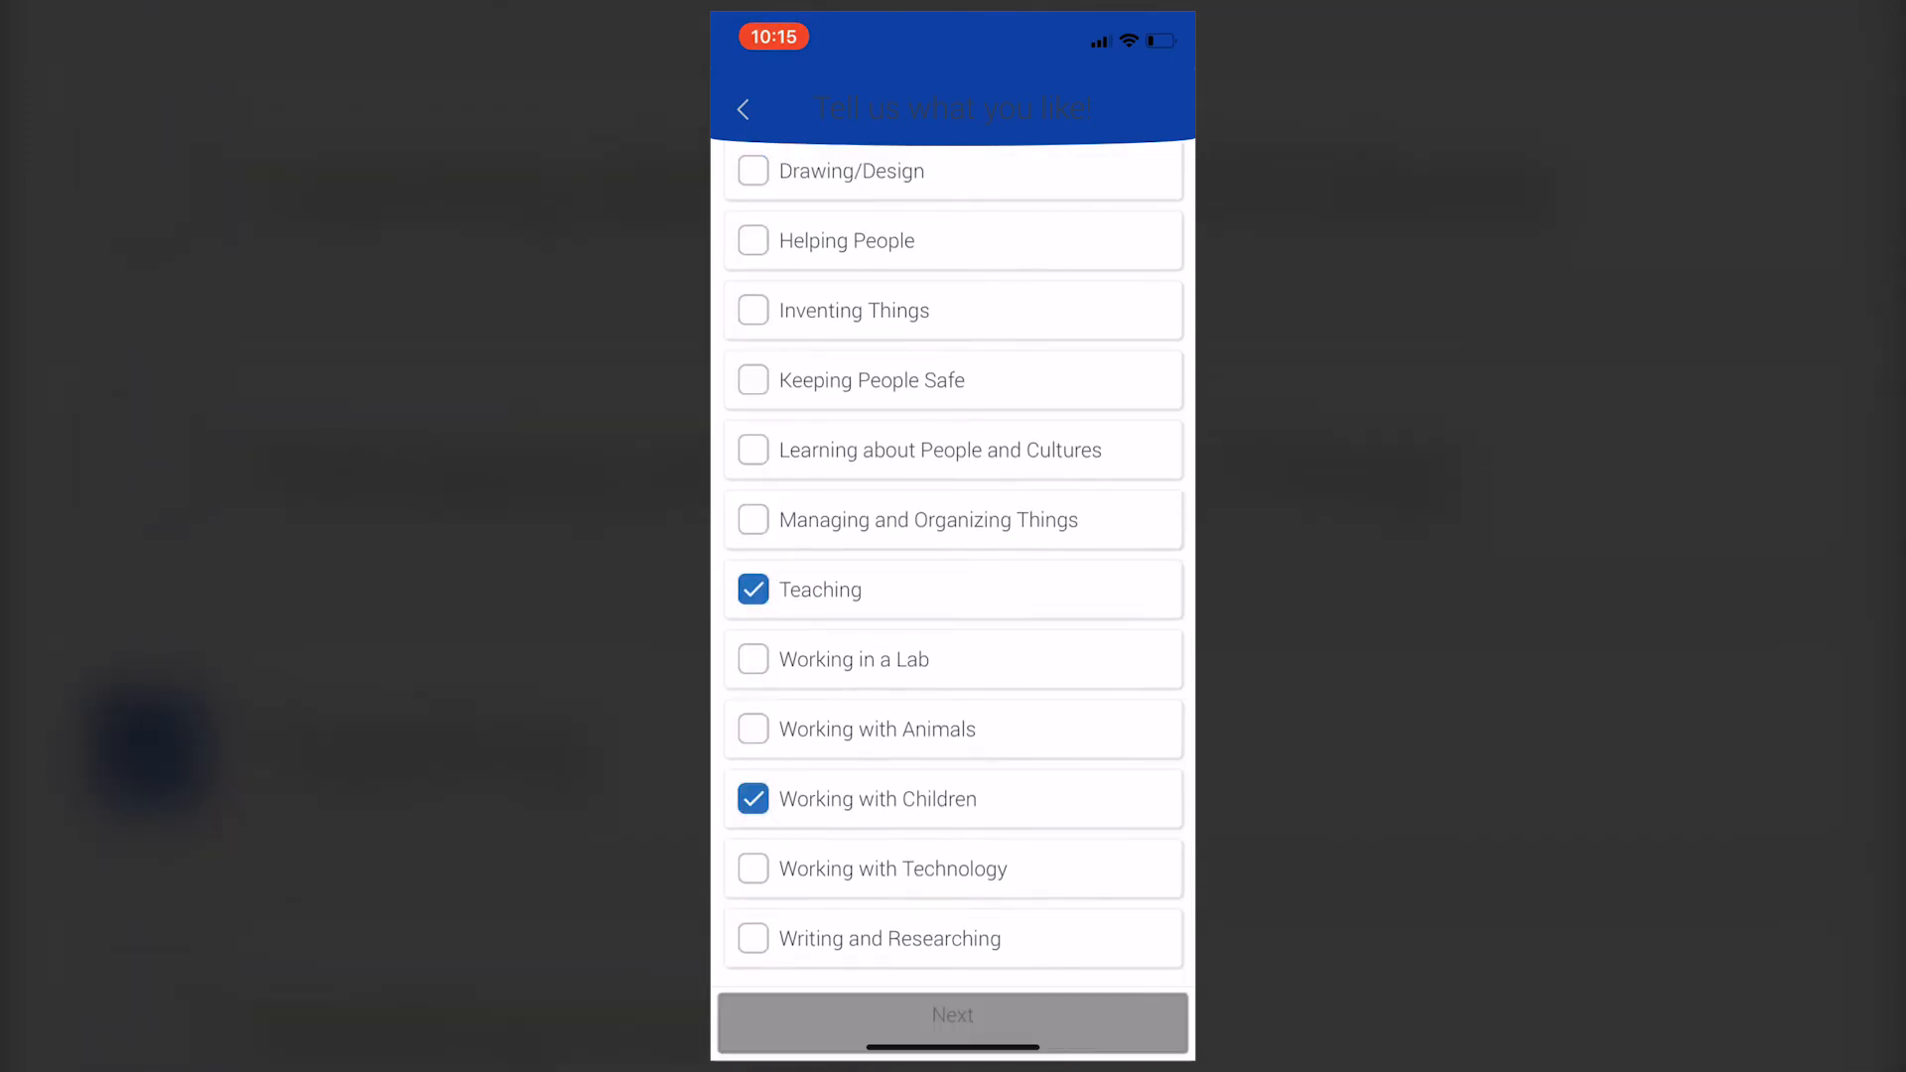
left_click(954, 1013)
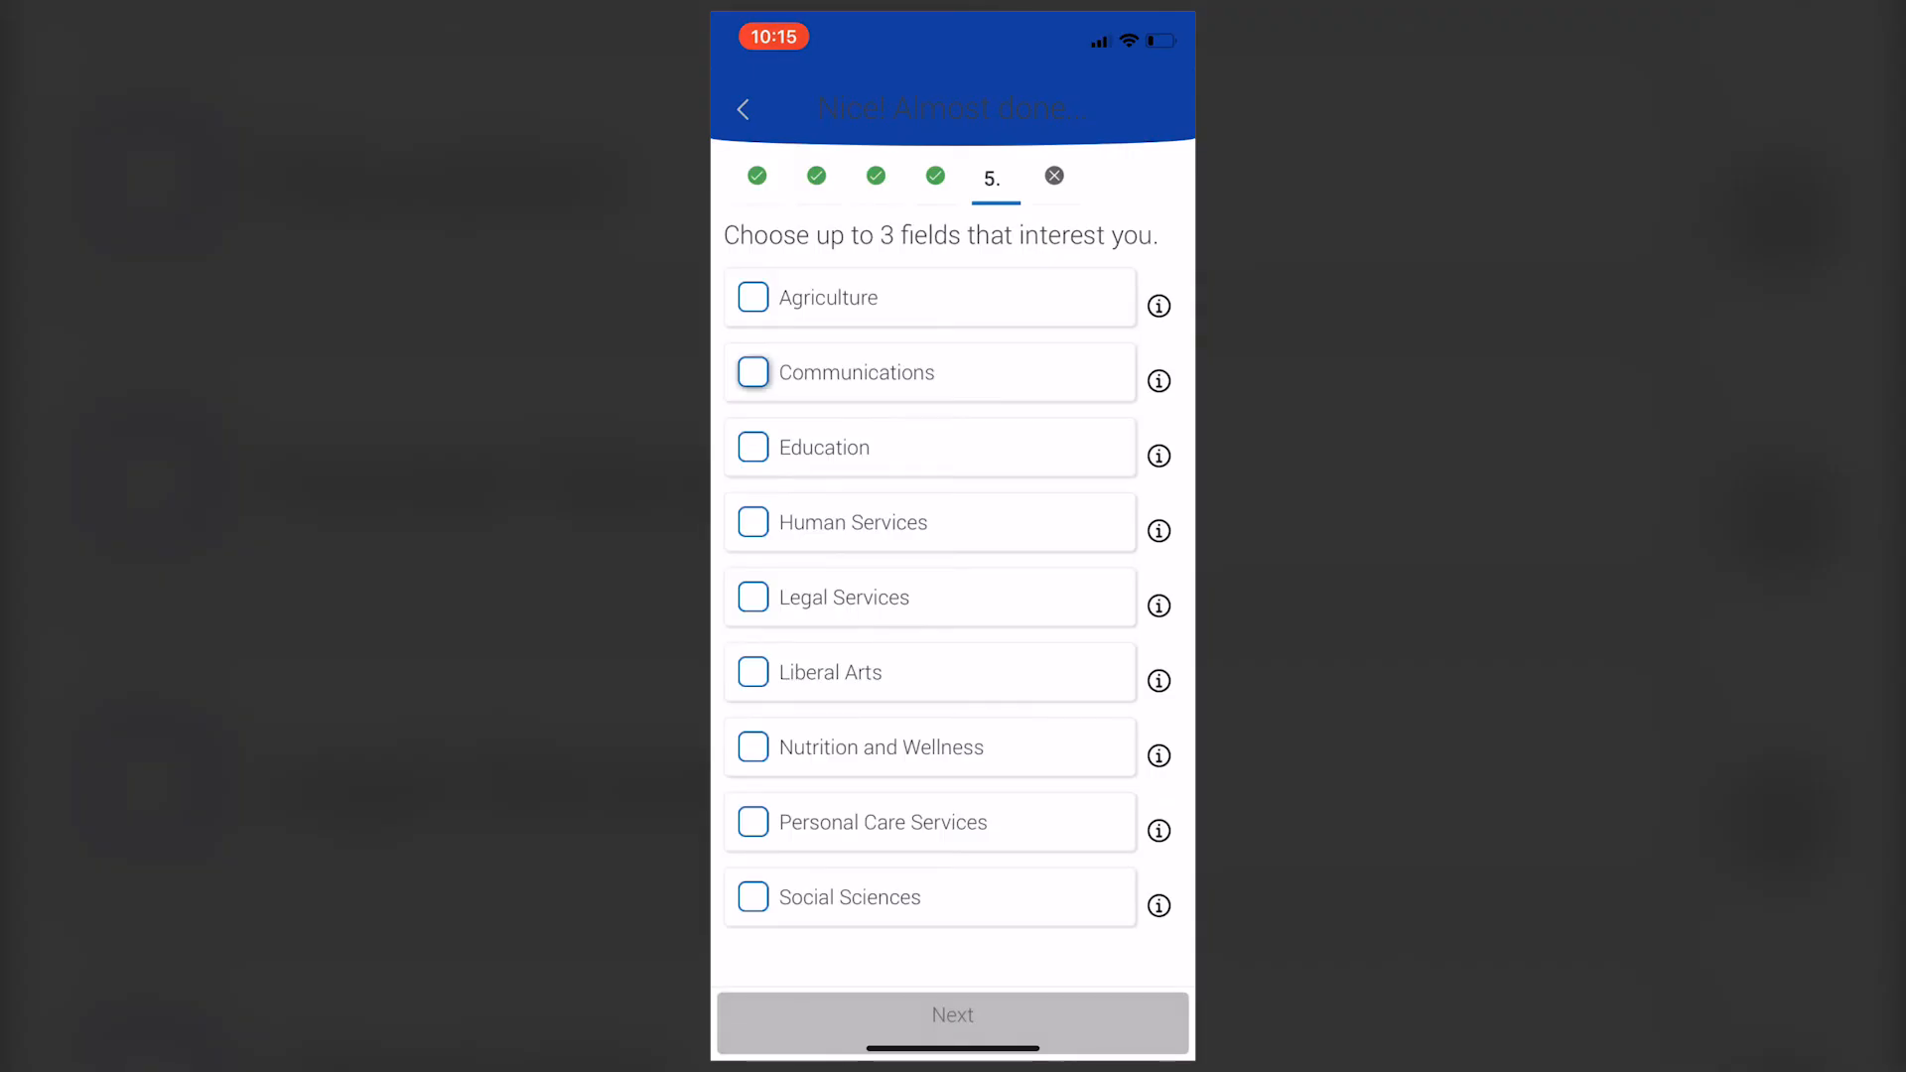
left_click(753, 372)
left_click(754, 447)
left_click(753, 521)
left_click(954, 1014)
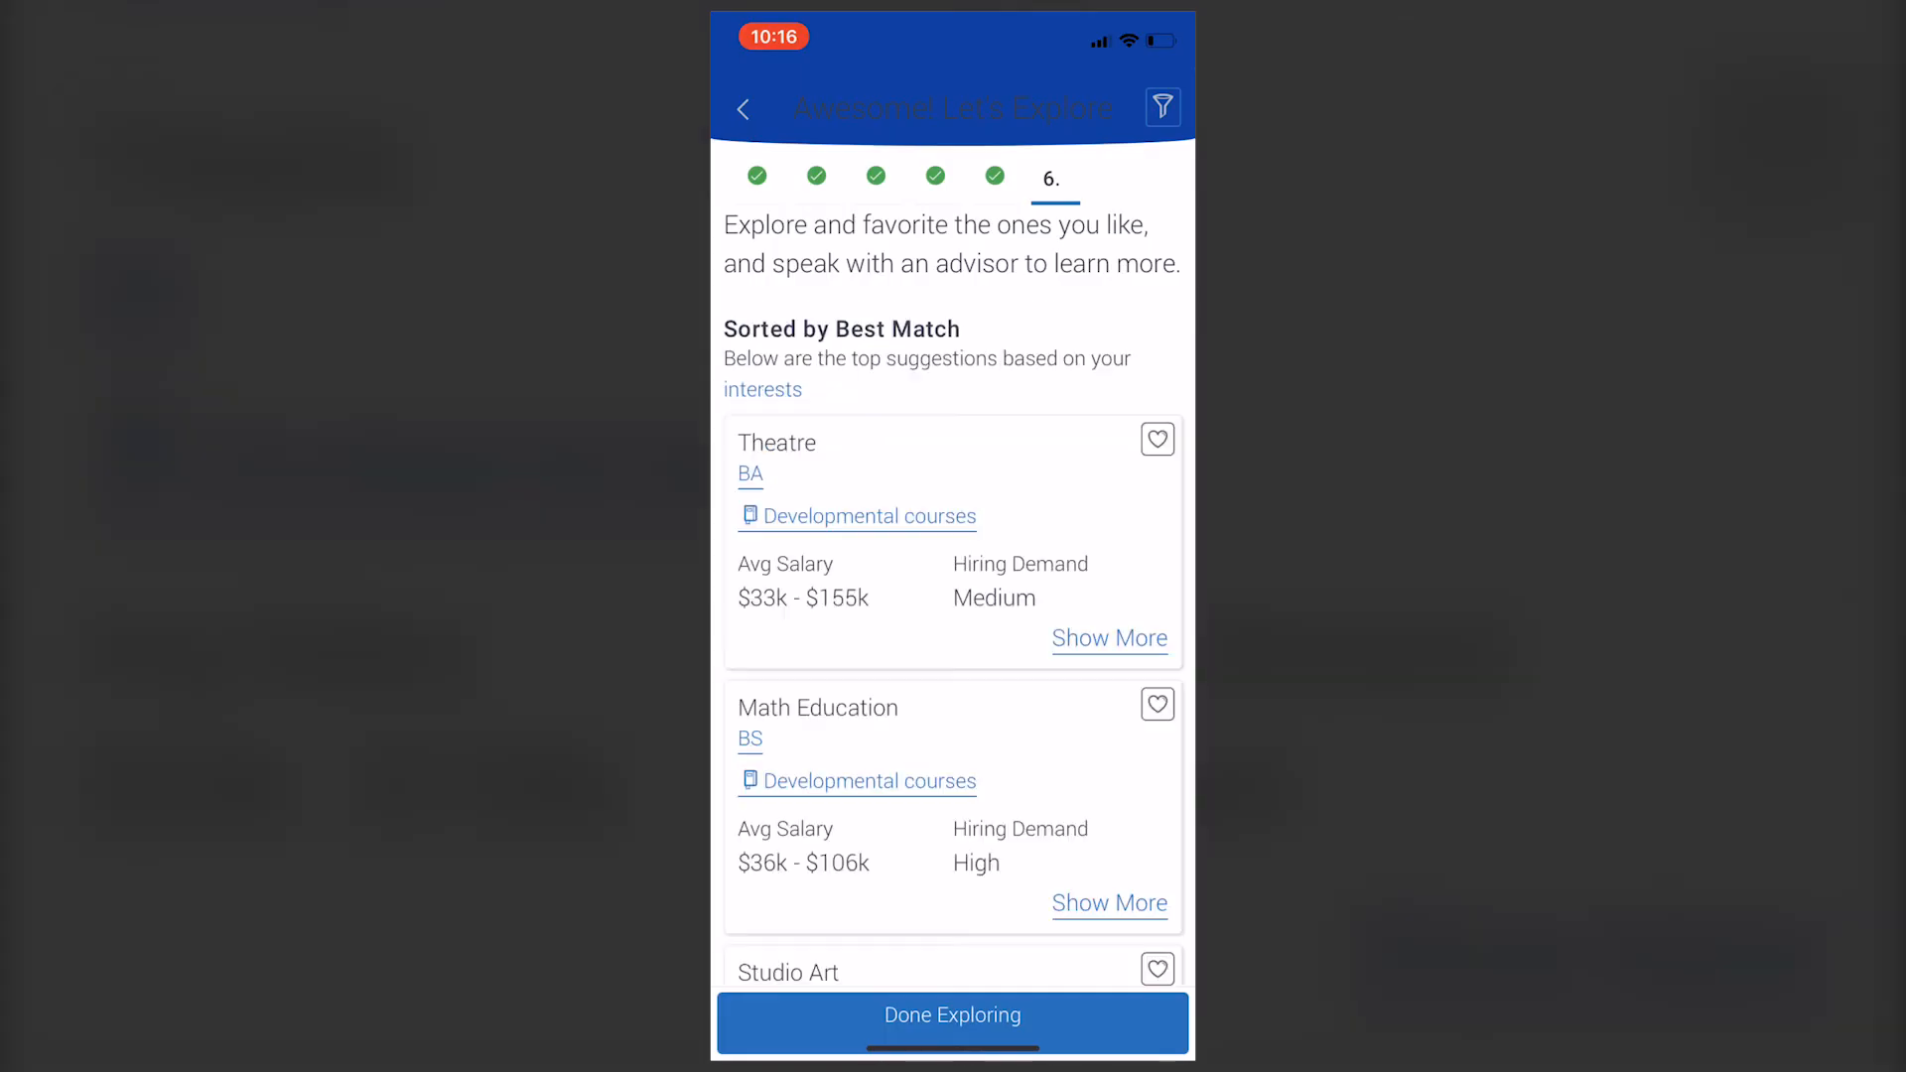
scroll(954, 595, "down", 1)
scroll(953, 596, "down", 2)
scroll(954, 596, "down", 5)
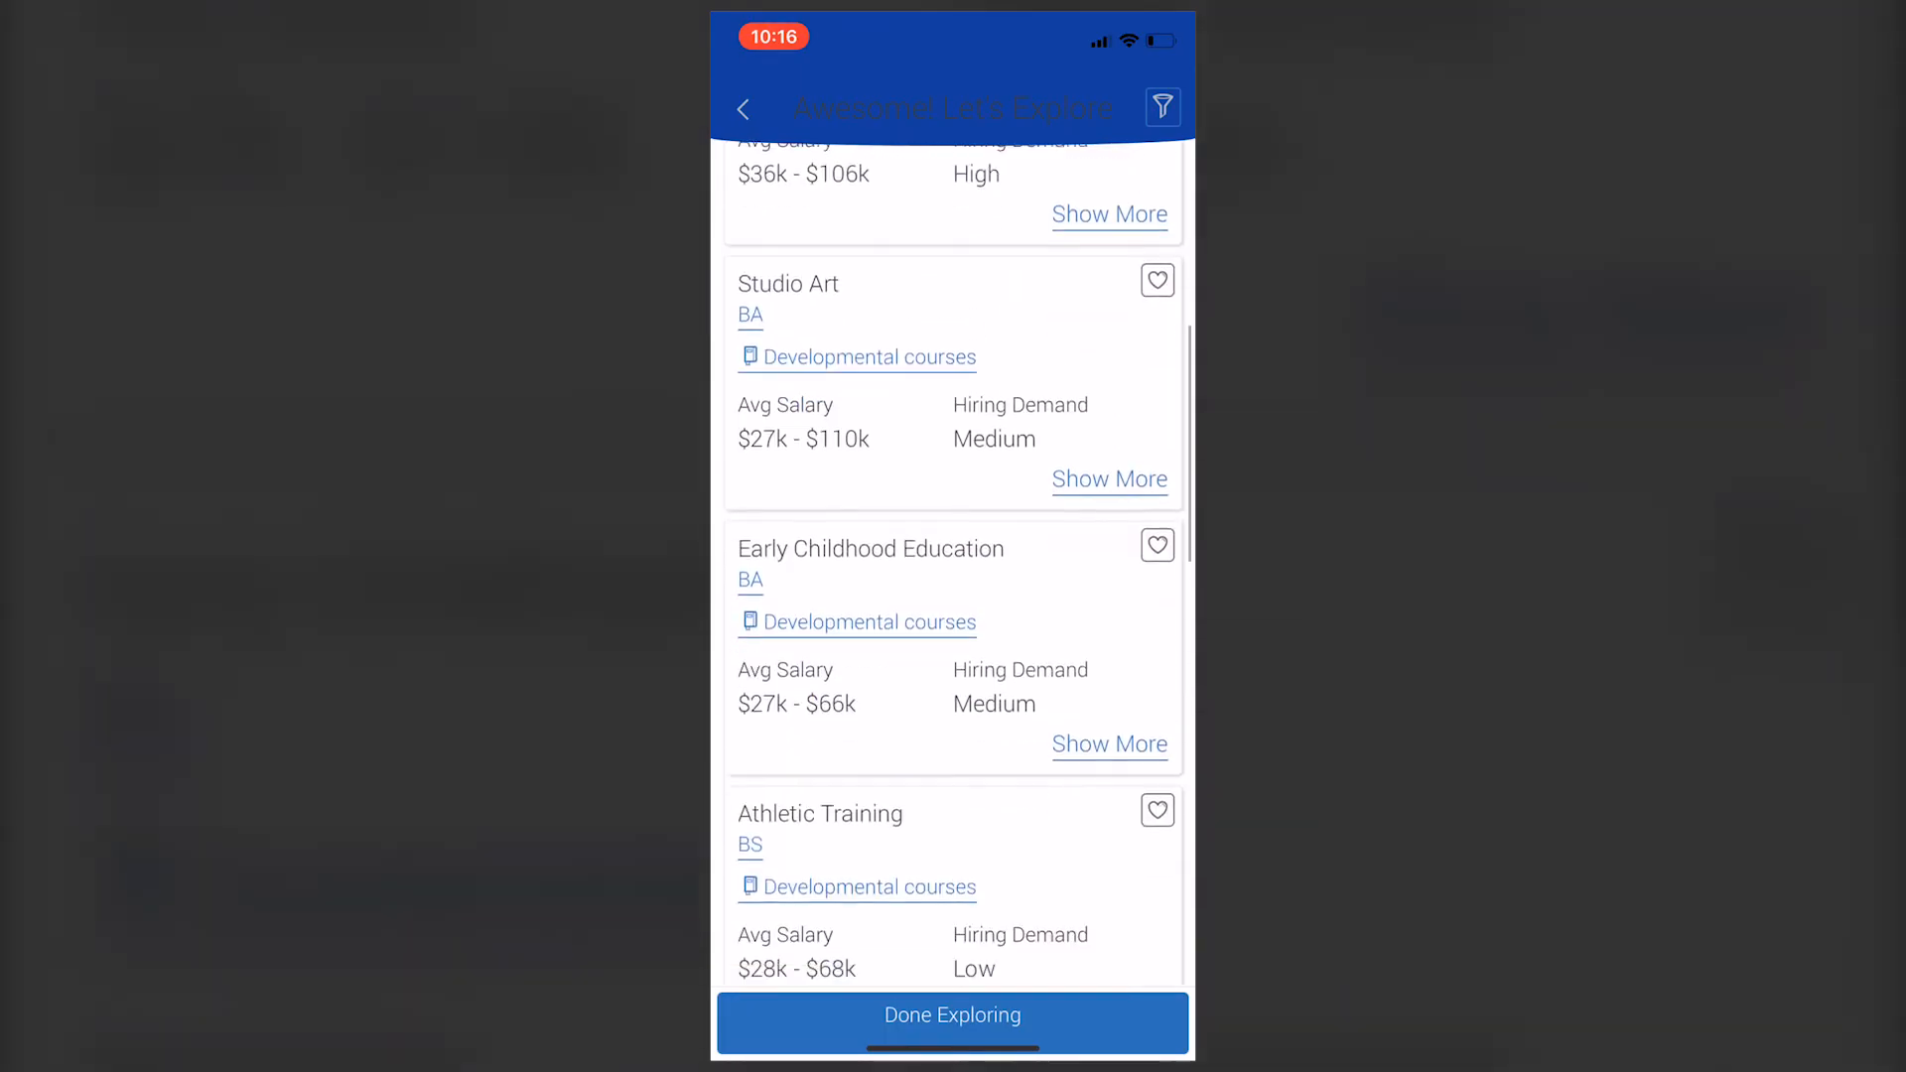
scroll(952, 595, "down", 1)
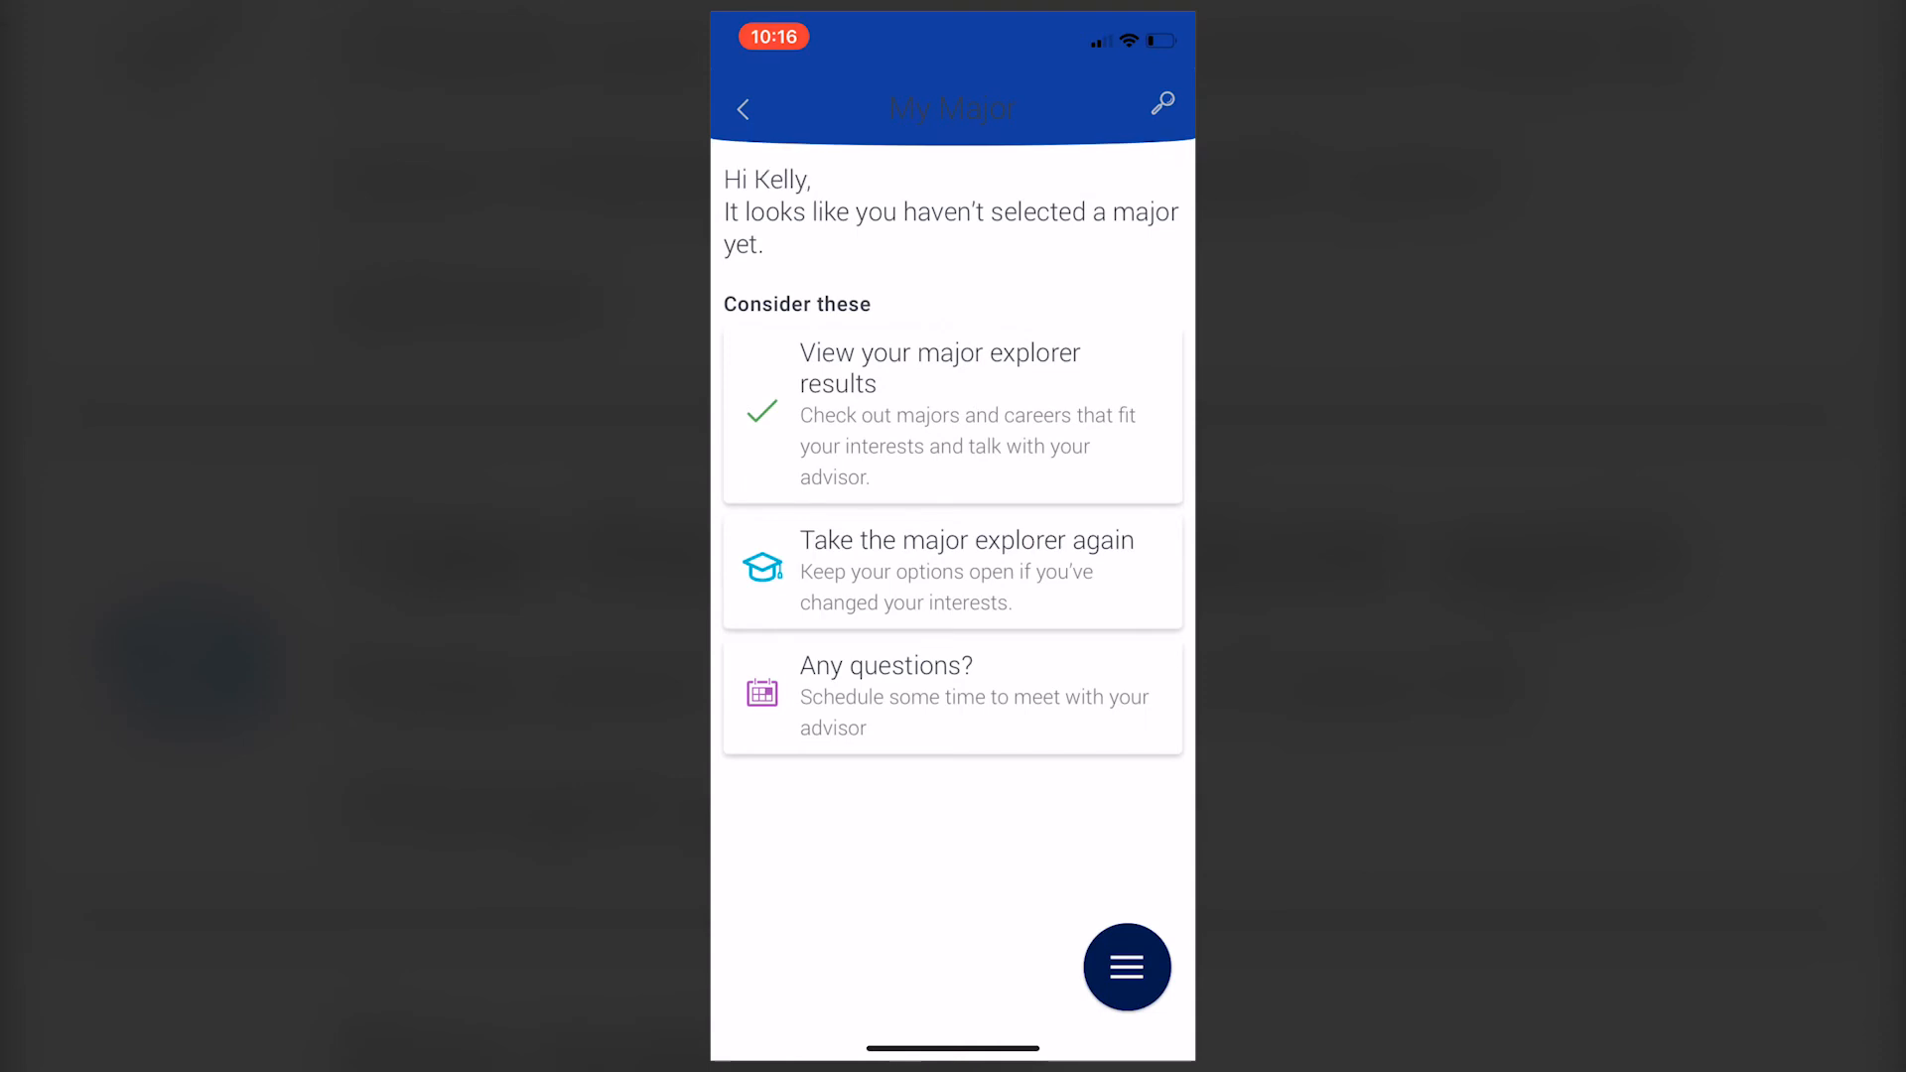